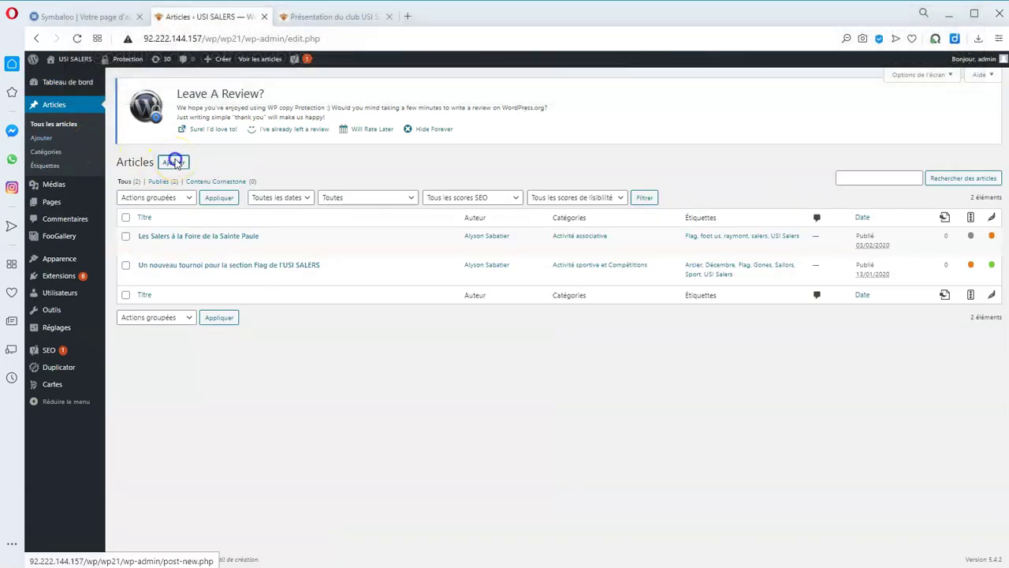
# Open the article 'Un nouveau tournoi pour la section Flag de l'USI SALERS' in the block editor and scroll through its text.
pyautogui.click(175, 162)
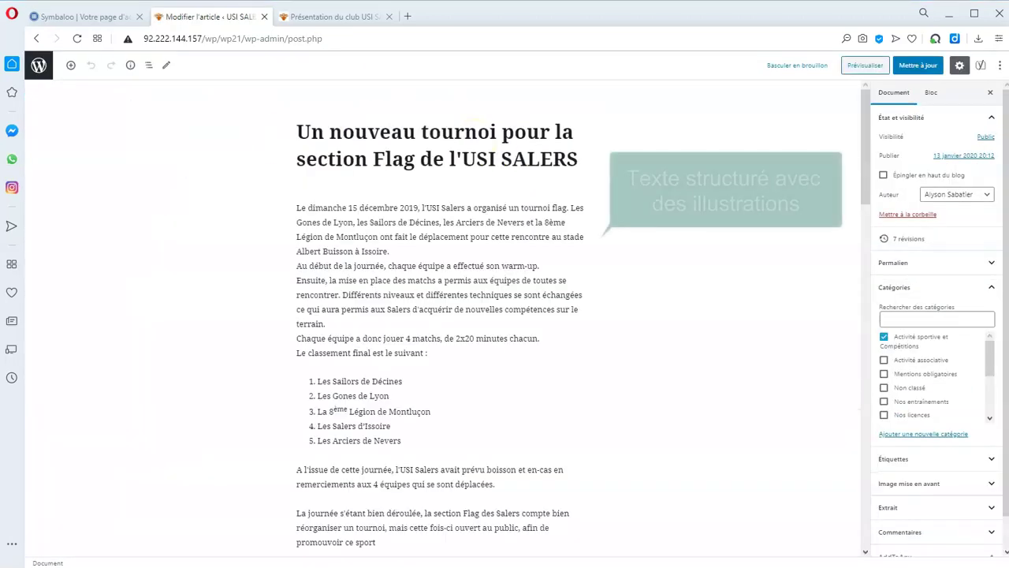
pyautogui.moveTo(863, 119)
pyautogui.mouseDown()
pyautogui.moveTo(854, 253)
pyautogui.moveTo(850, 119)
pyautogui.mouseUp()
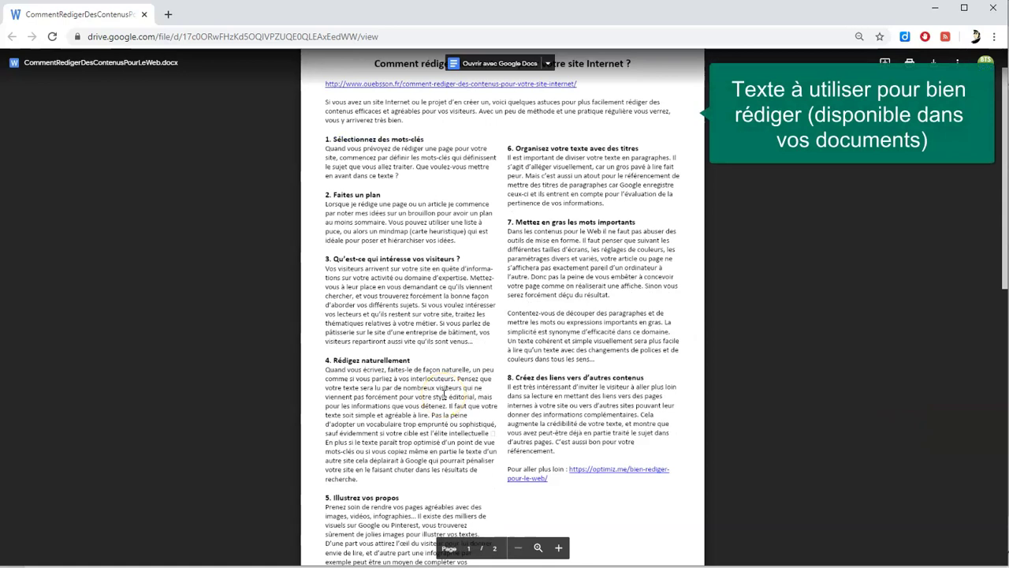
pyautogui.scroll(-1, 567, 471)
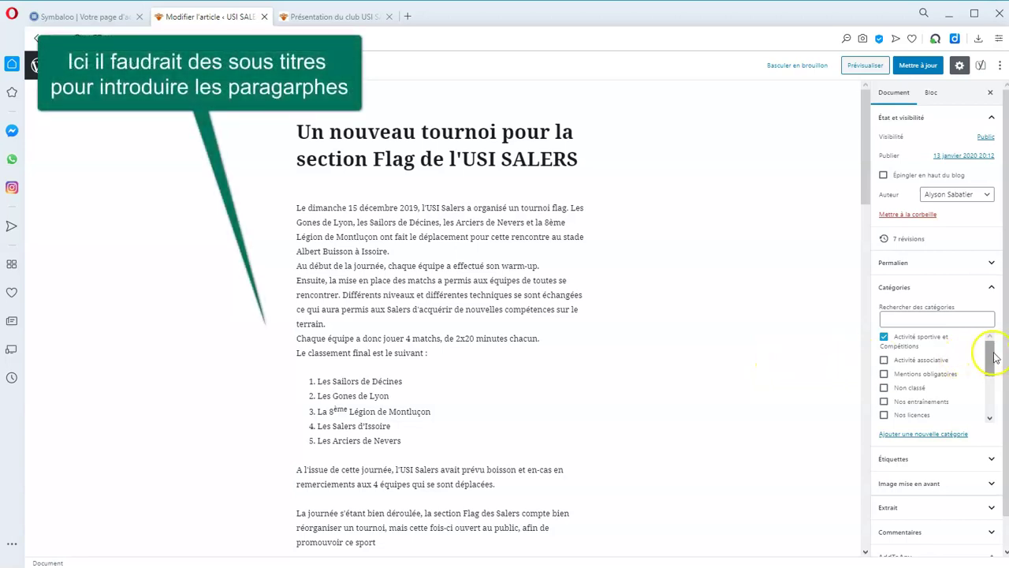
# Expand the Étiquettes, Image mise en avant, Extrait and Commentaires panels, then return to the Articles list.
pyautogui.click(992, 458)
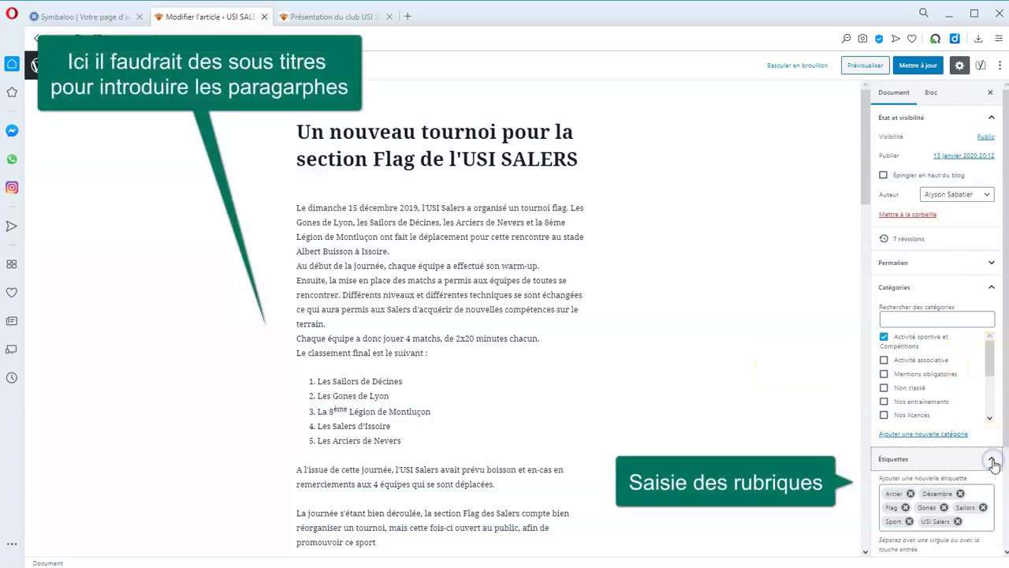
pyautogui.scroll(-2, 987, 488)
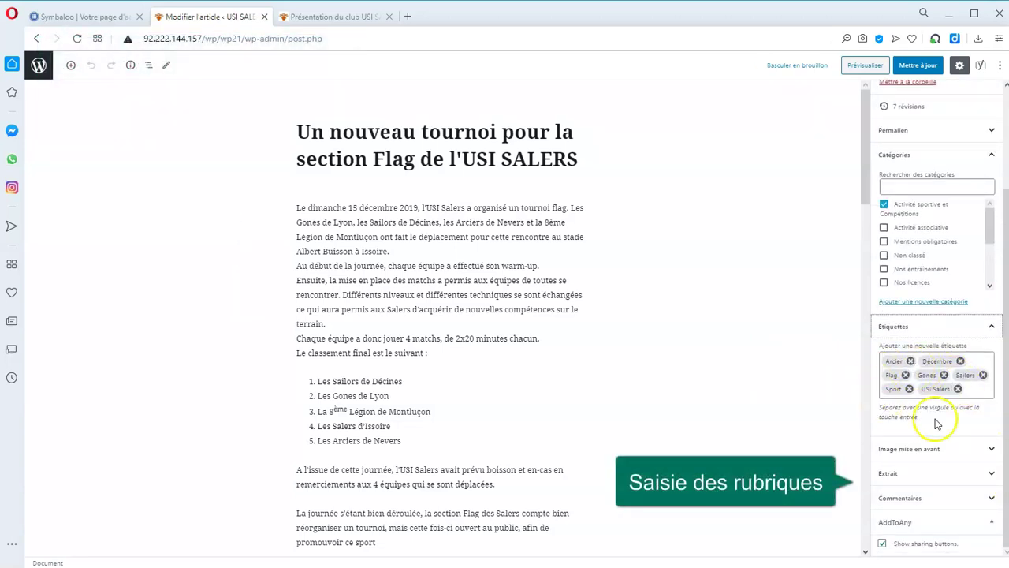
pyautogui.click(974, 451)
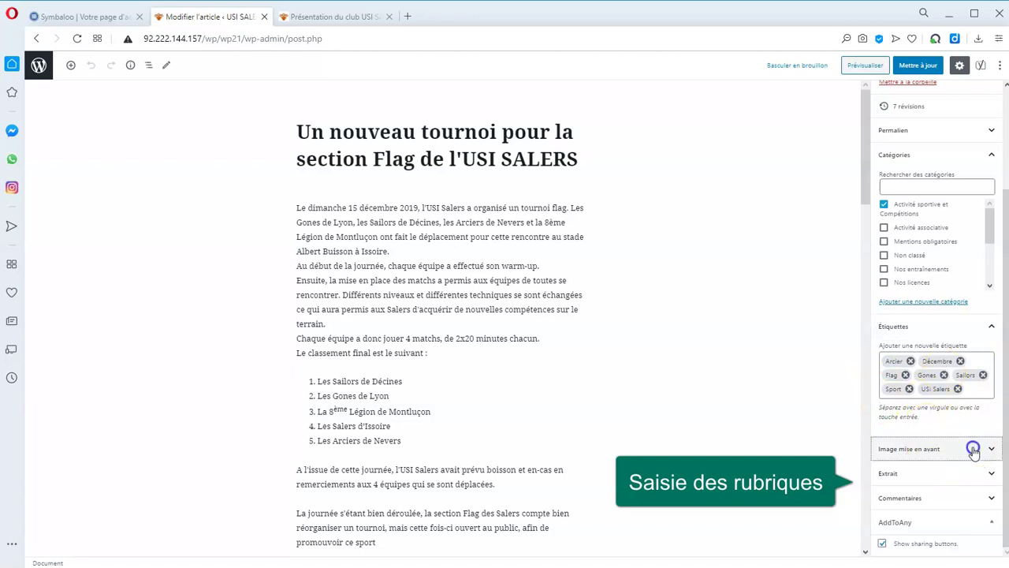
pyautogui.click(942, 473)
pyautogui.scroll(-1, 954, 477)
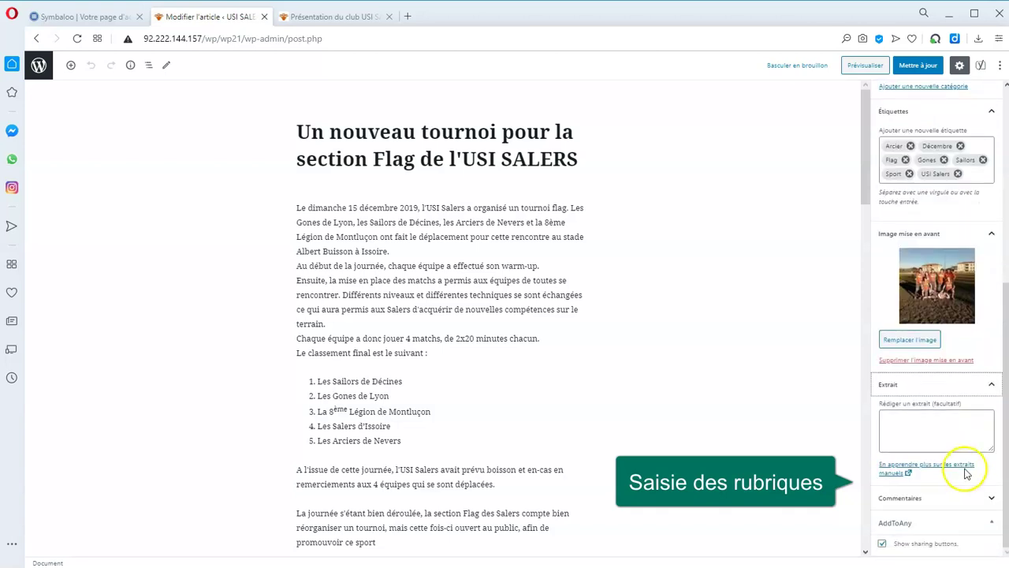
pyautogui.click(963, 499)
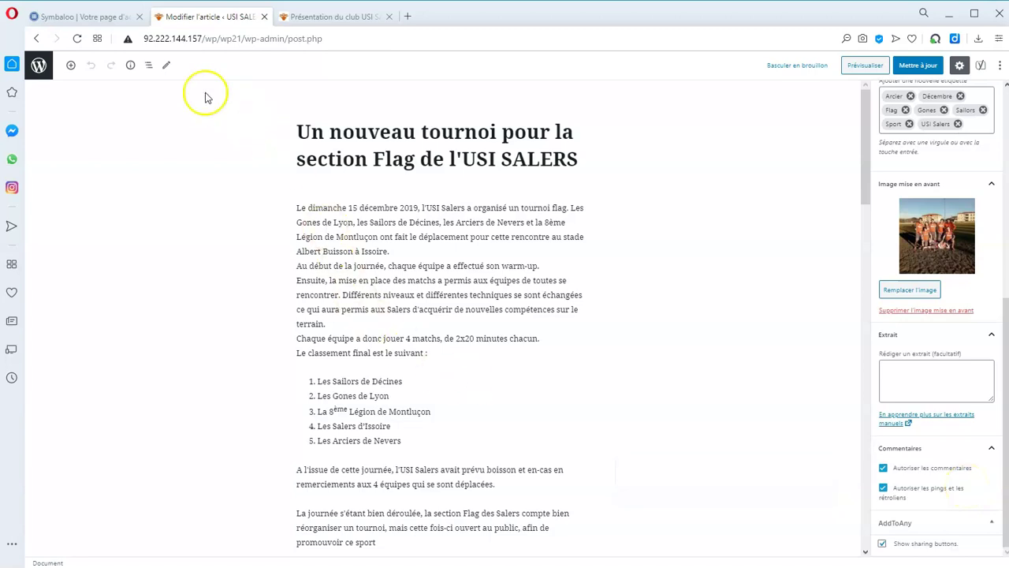
pyautogui.click(36, 38)
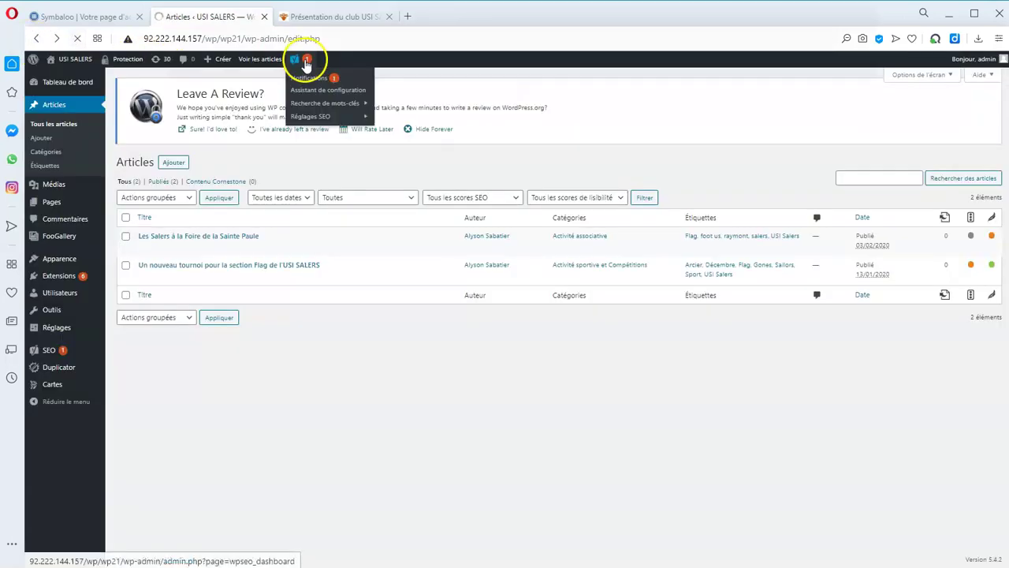
# Open the new-user form and enter the username, e-mail address, first name and last name.
pyautogui.moveTo(60, 292)
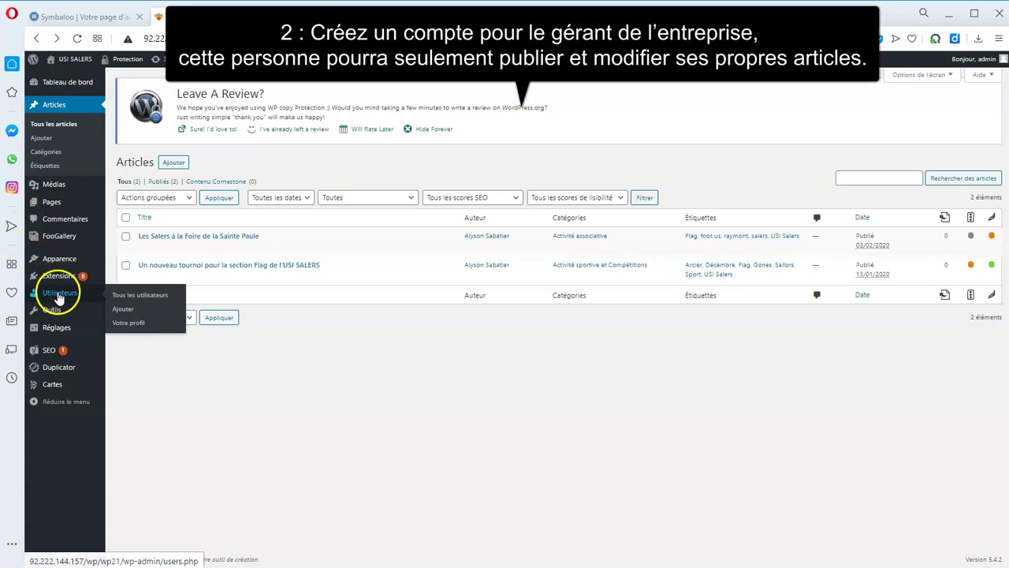
pyautogui.click(131, 296)
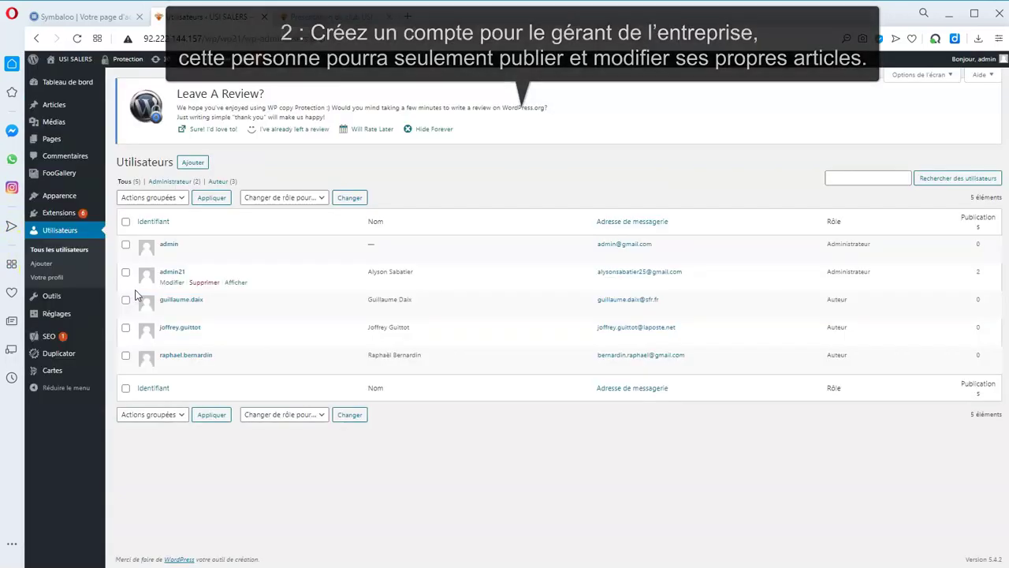
pyautogui.click(193, 162)
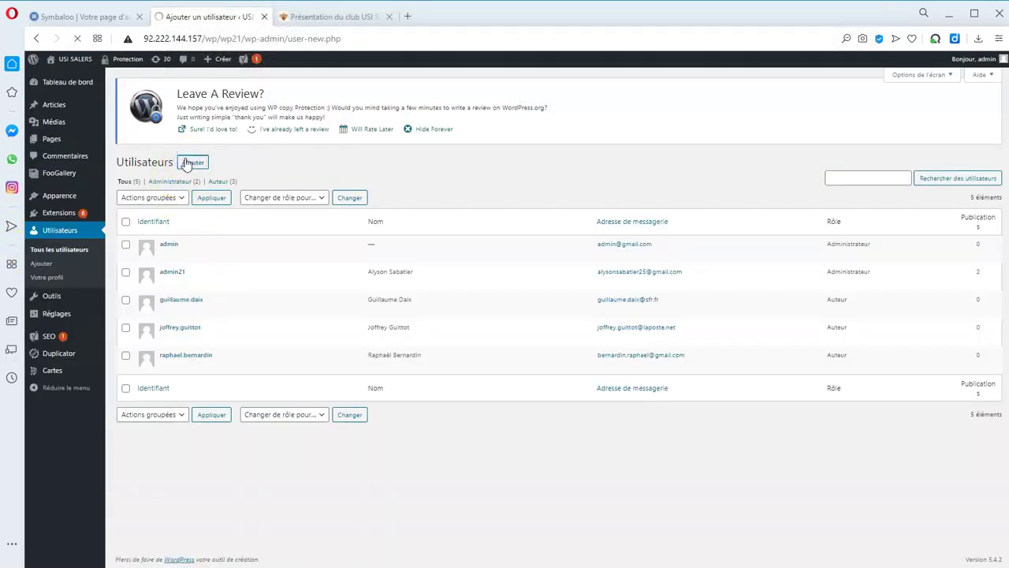
pyautogui.click(282, 209)
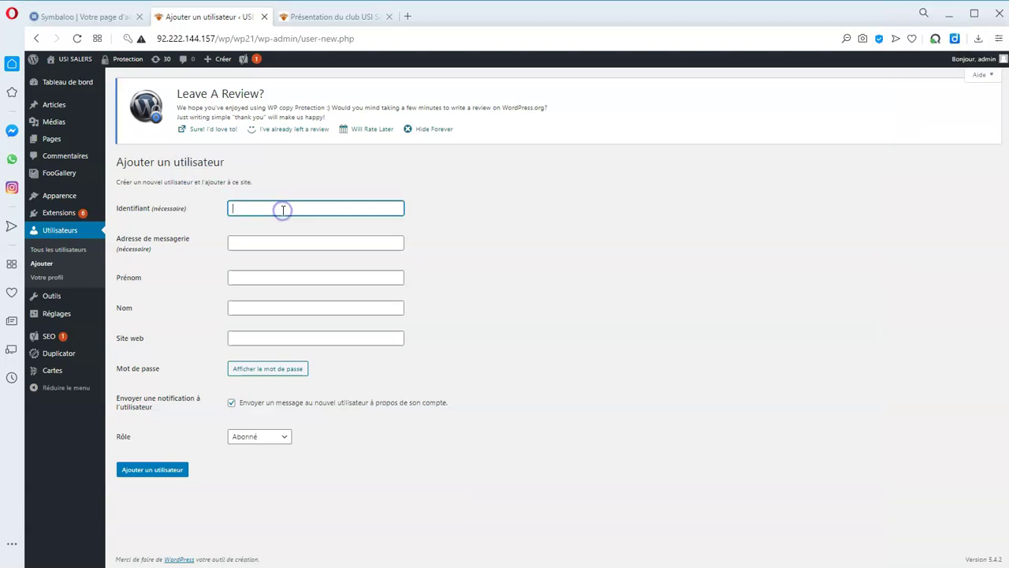
pyautogui.write('gerant')
pyautogui.press('Tab')
pyautogui.click(272, 277)
pyautogui.write('a')
pyautogui.click(273, 307)
pyautogui.write('a')
pyautogui.click(313, 337)
# Generate a password, turn off the notification e-mail, set the role to Auteur and create the user.
pyautogui.click(284, 368)
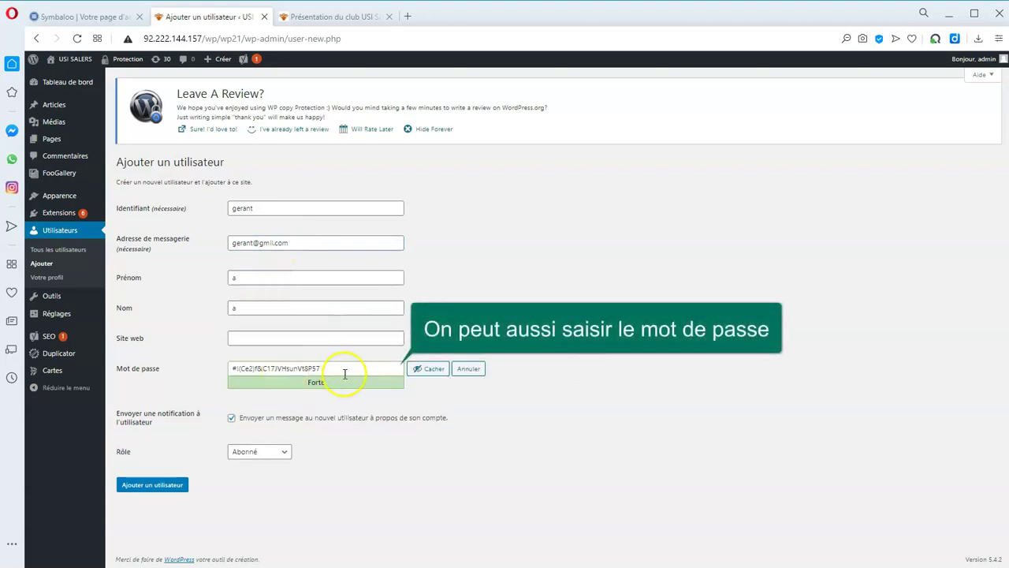
pyautogui.click(308, 422)
pyautogui.click(286, 452)
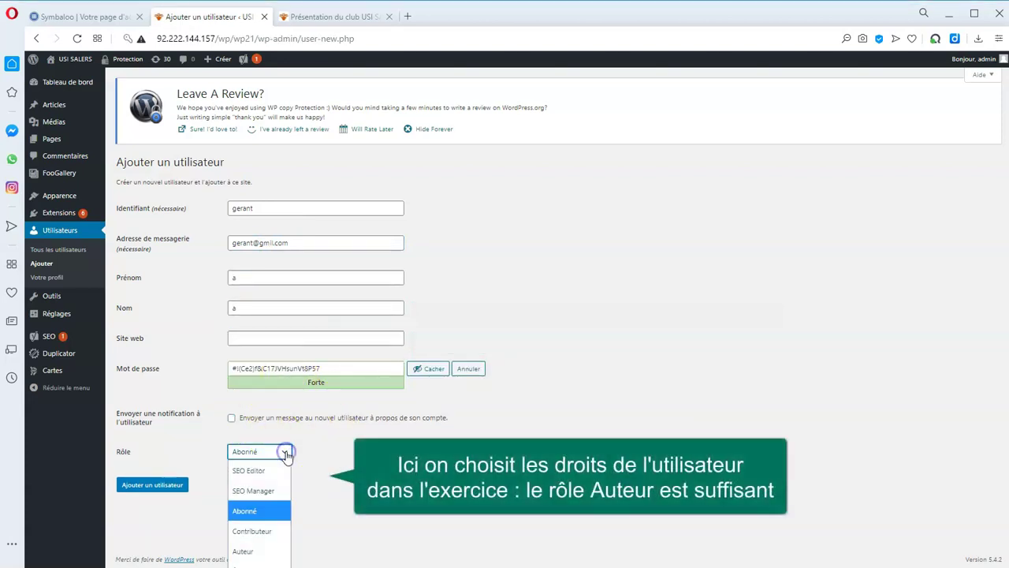
pyautogui.click(251, 552)
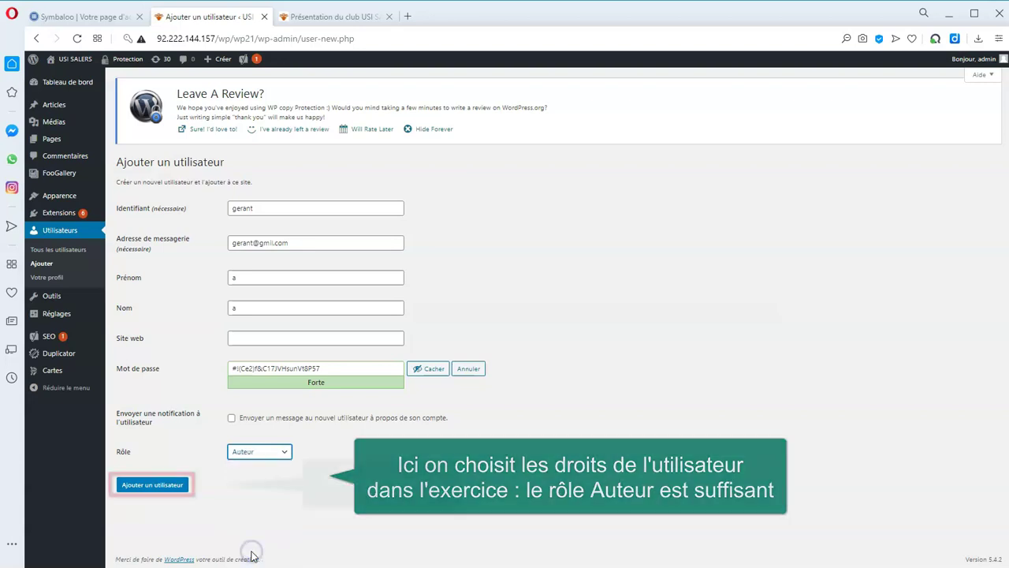
pyautogui.click(171, 490)
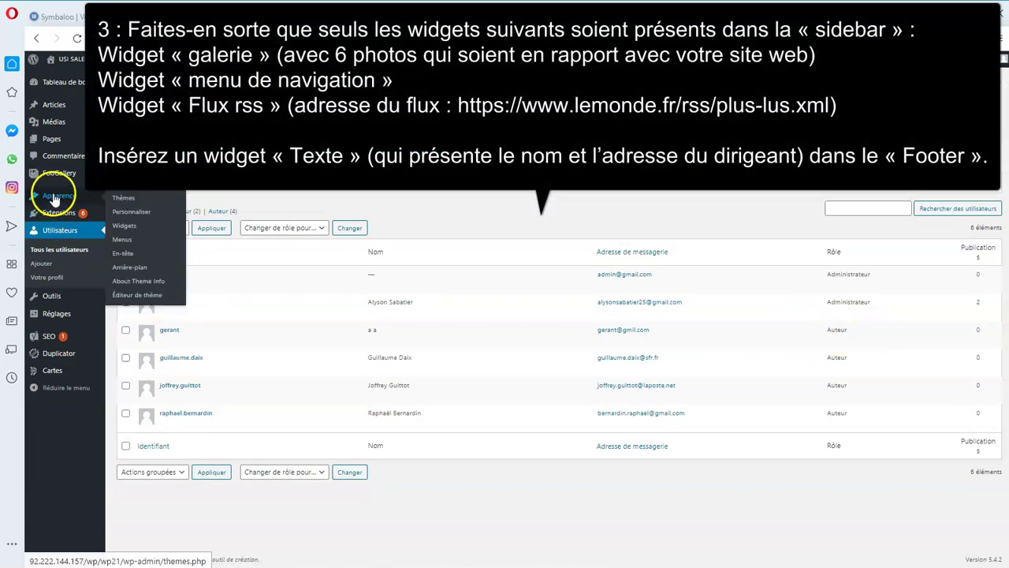
# Add a saved 'Menu du site' navigation widget using Menu principal, then a Flux widget, to Blog Sidebar.
pyautogui.click(55, 198)
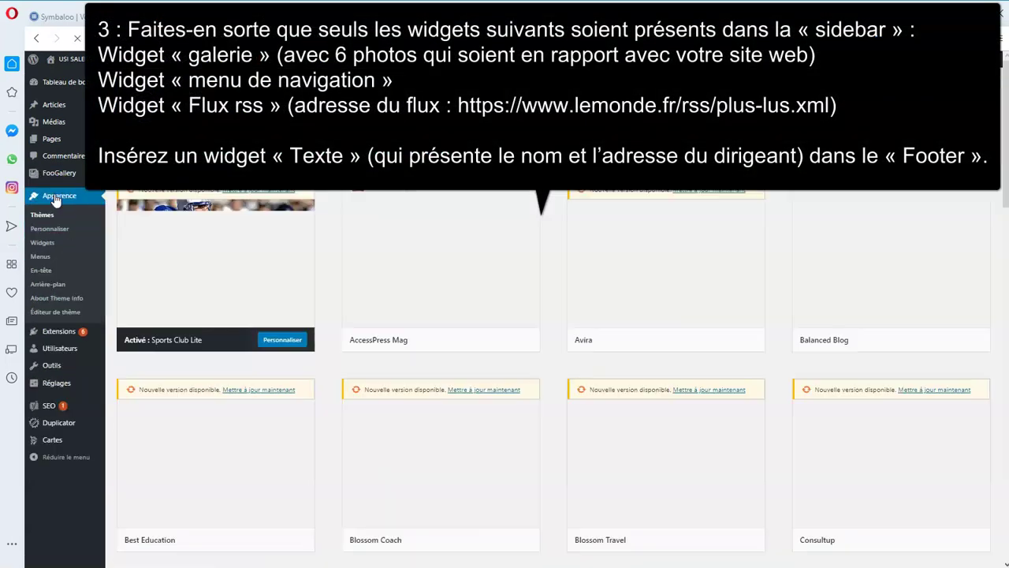
pyautogui.click(45, 241)
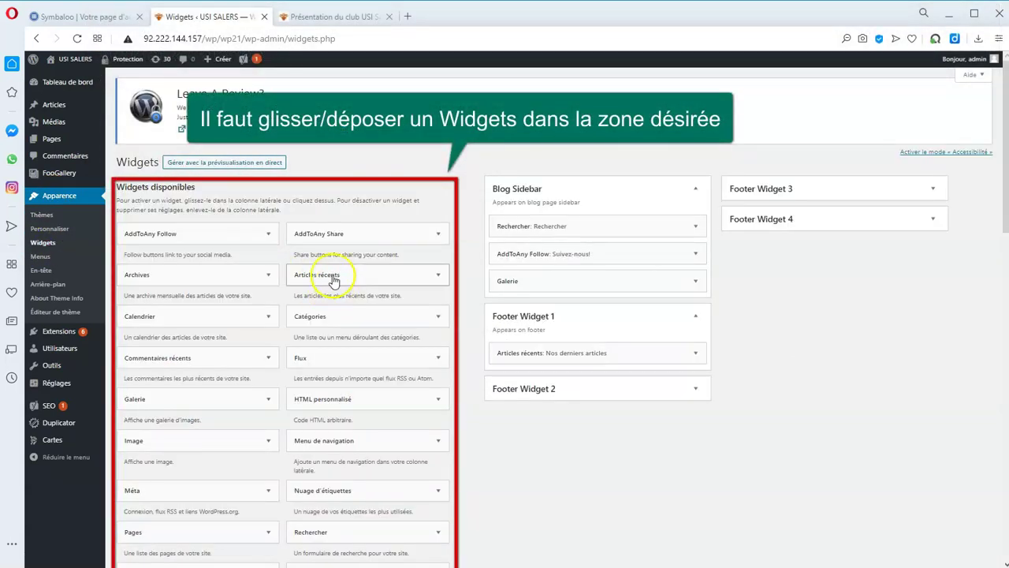
pyautogui.moveTo(344, 448); pyautogui.dragTo(589, 312)
pyautogui.click(568, 340)
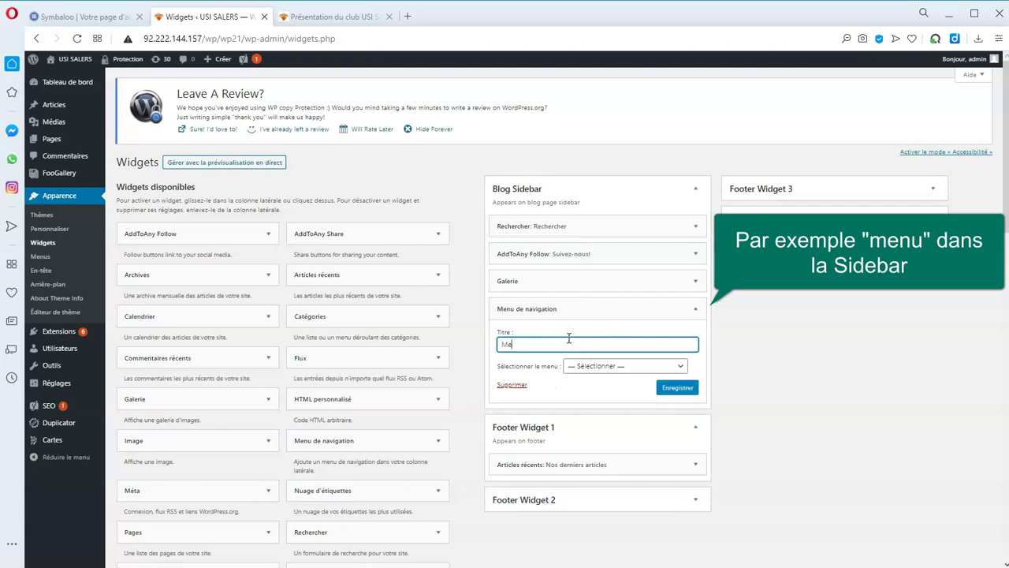
pyautogui.write('Menu du site')
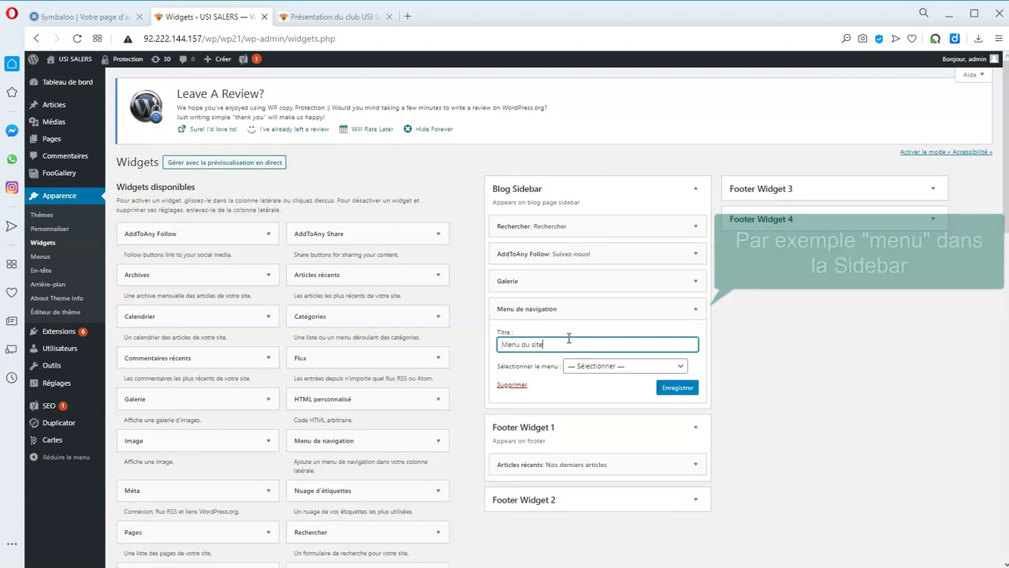
pyautogui.click(677, 365)
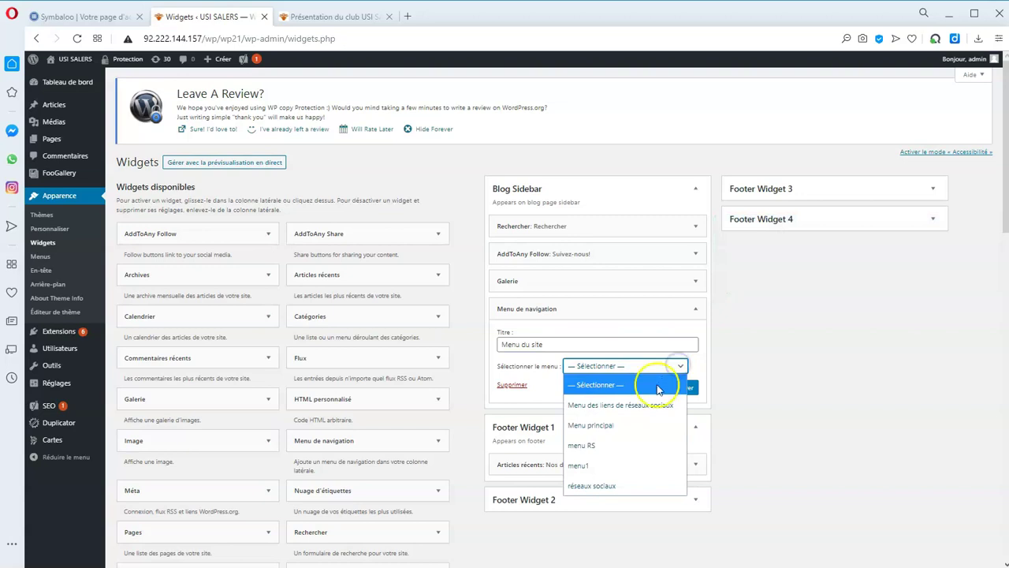
pyautogui.click(642, 418)
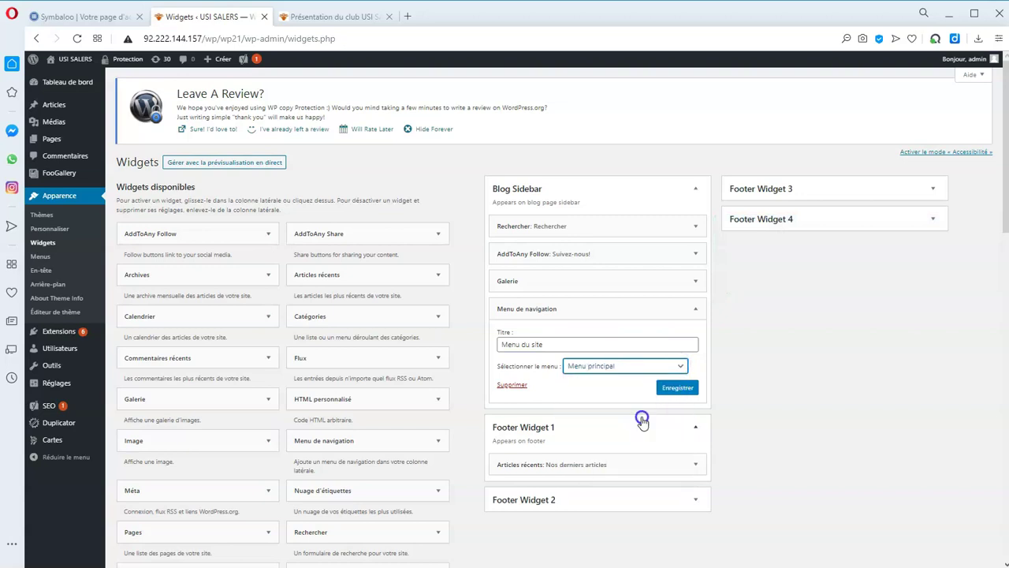
pyautogui.click(672, 388)
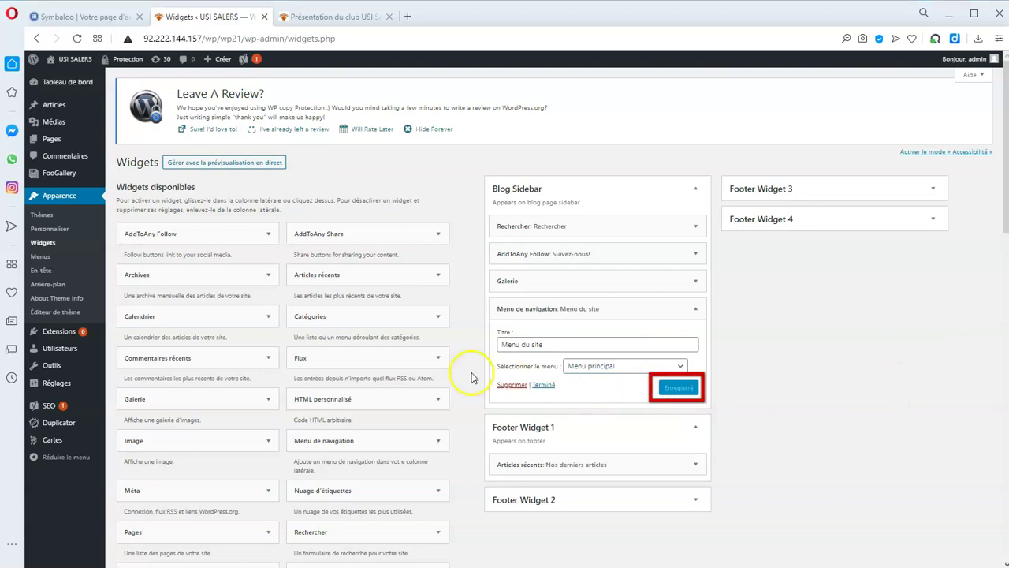
pyautogui.moveTo(403, 359); pyautogui.dragTo(616, 418)
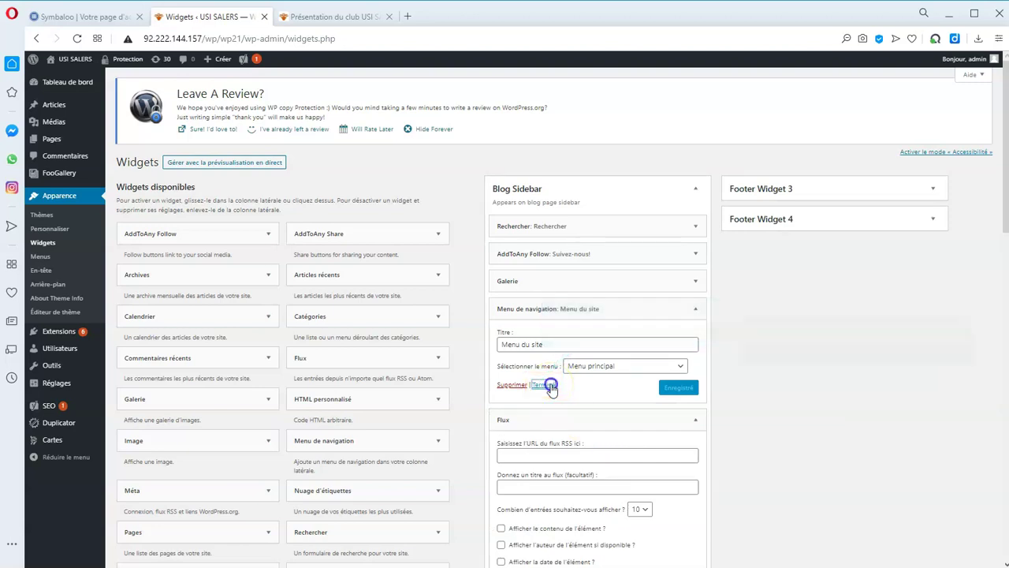
# Configure the Flux widget with the Le Monde feed address, title 'Le monde' and 5 entries, and save it.
pyautogui.click(549, 386)
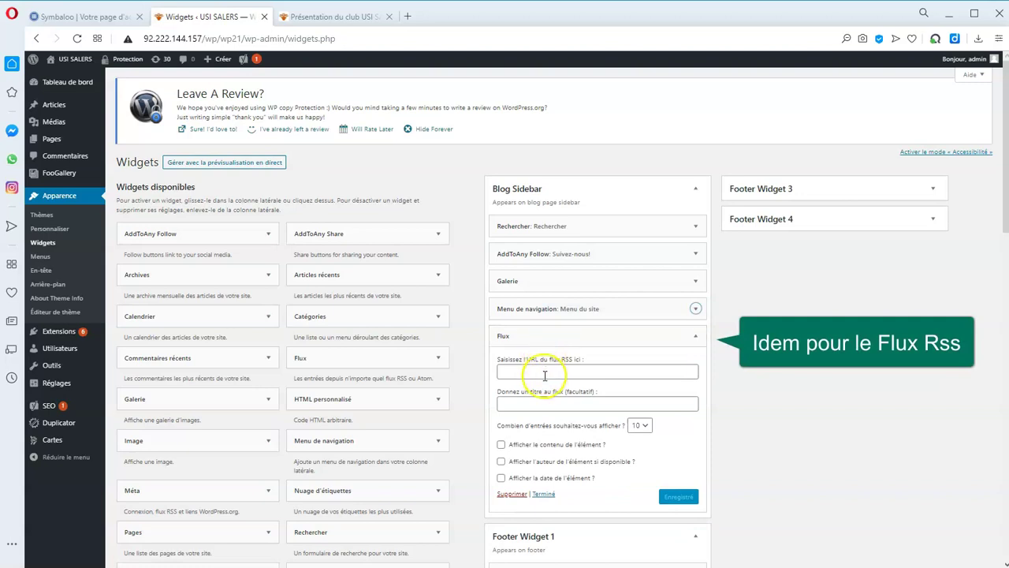
pyautogui.click(546, 371)
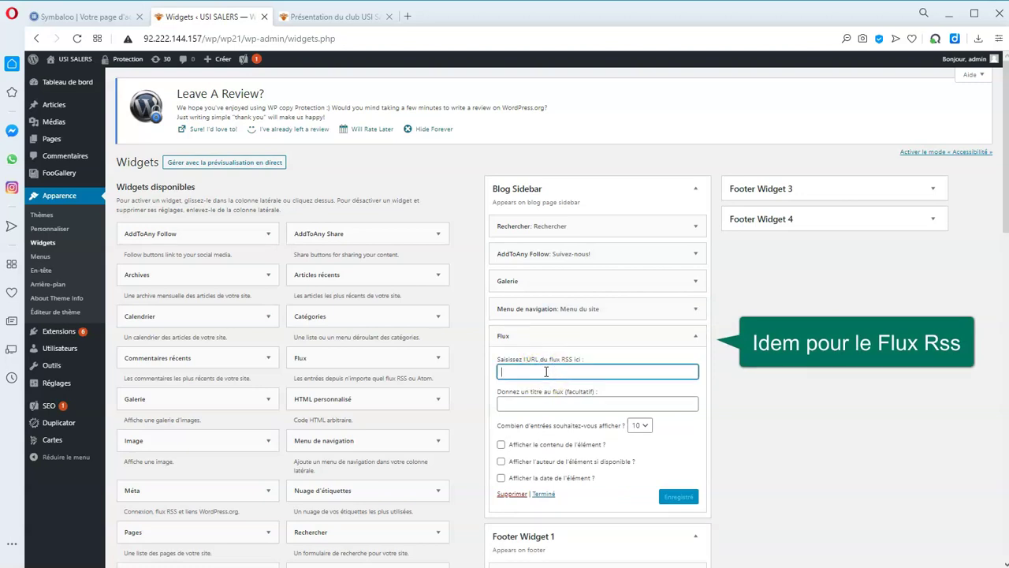
pyautogui.write('https://www.lemonde.fr/rss/plus-lus.xml')
pyautogui.click(552, 403)
pyautogui.write('Le monde')
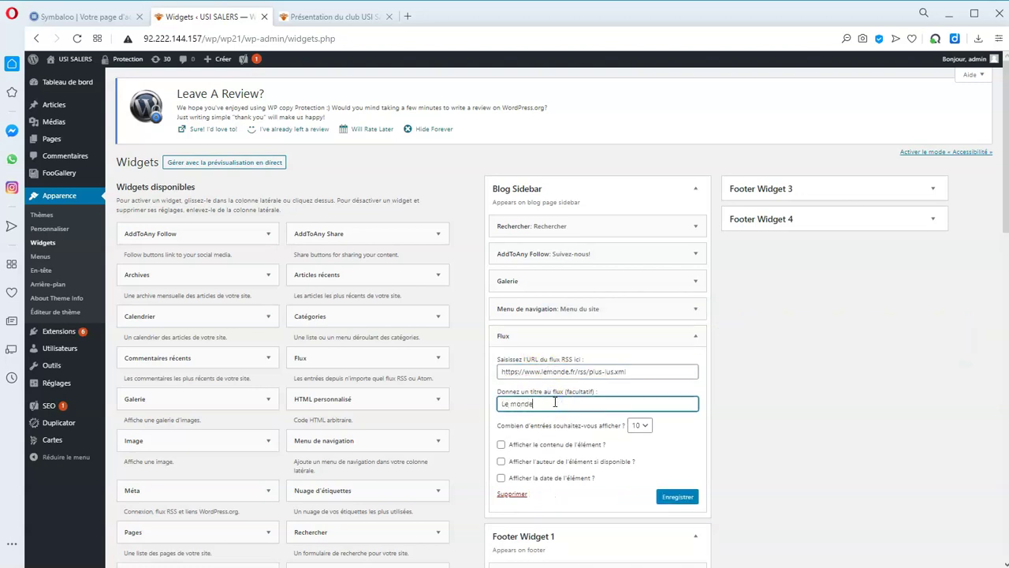
pyautogui.click(645, 426)
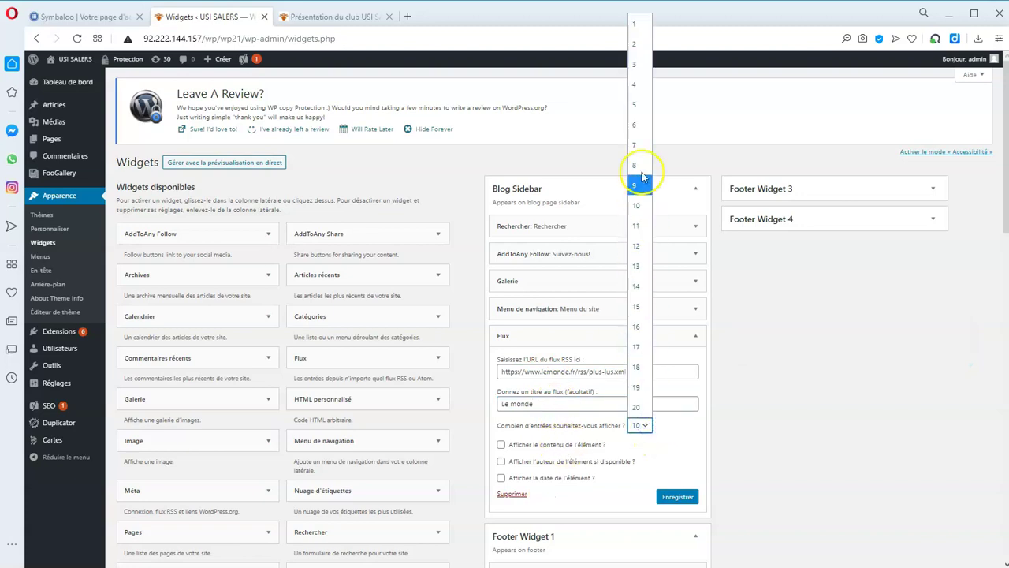
pyautogui.click(639, 108)
pyautogui.click(676, 497)
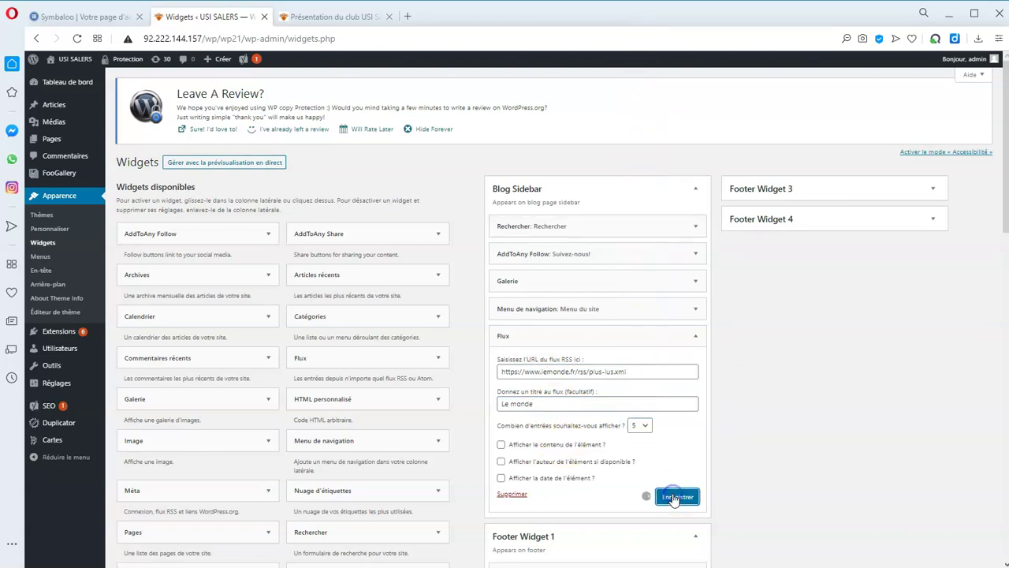
pyautogui.click(544, 494)
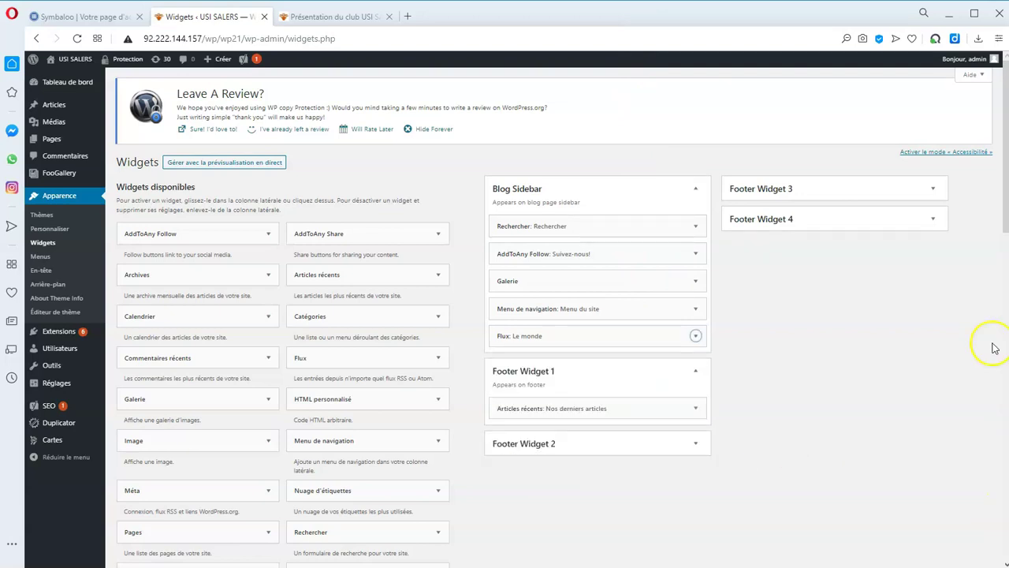
# Expand the Galerie widget and give it the title 'Galerie'.
pyautogui.click(694, 282)
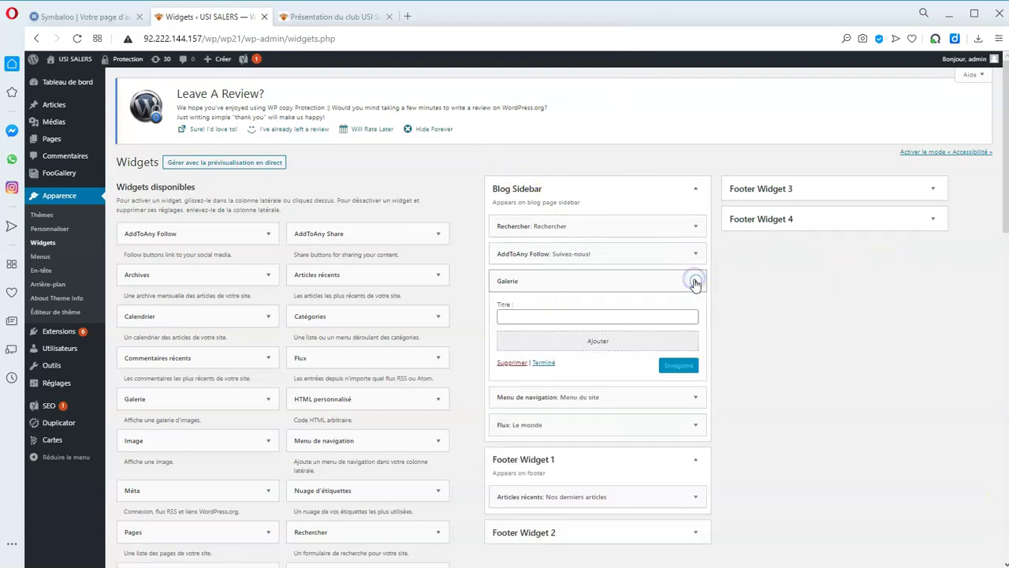
pyautogui.click(525, 319)
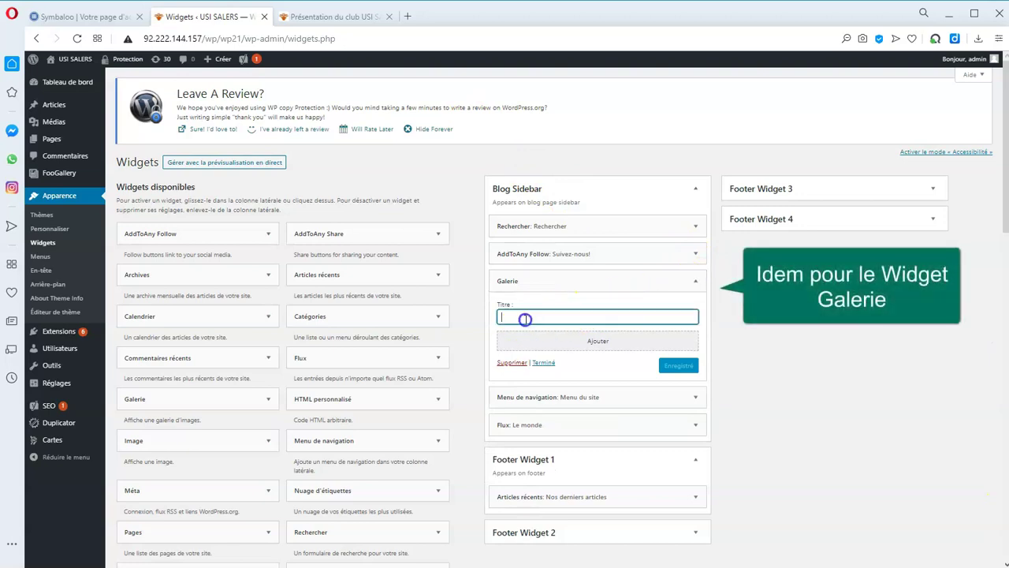
pyautogui.write('Galerie')
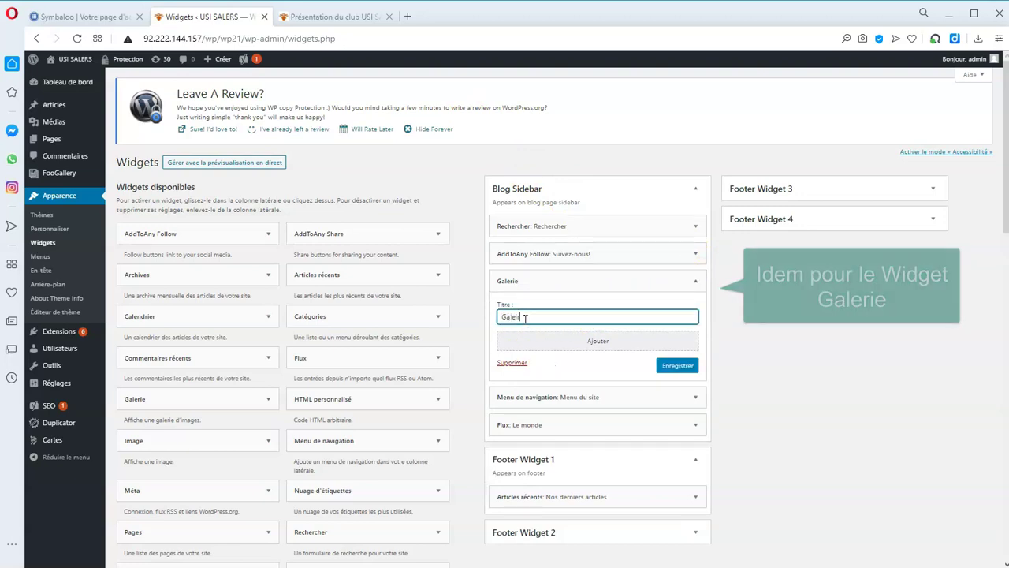
# Pick six football match photos from the media library, create and insert the gallery, and save the widget.
pyautogui.click(554, 340)
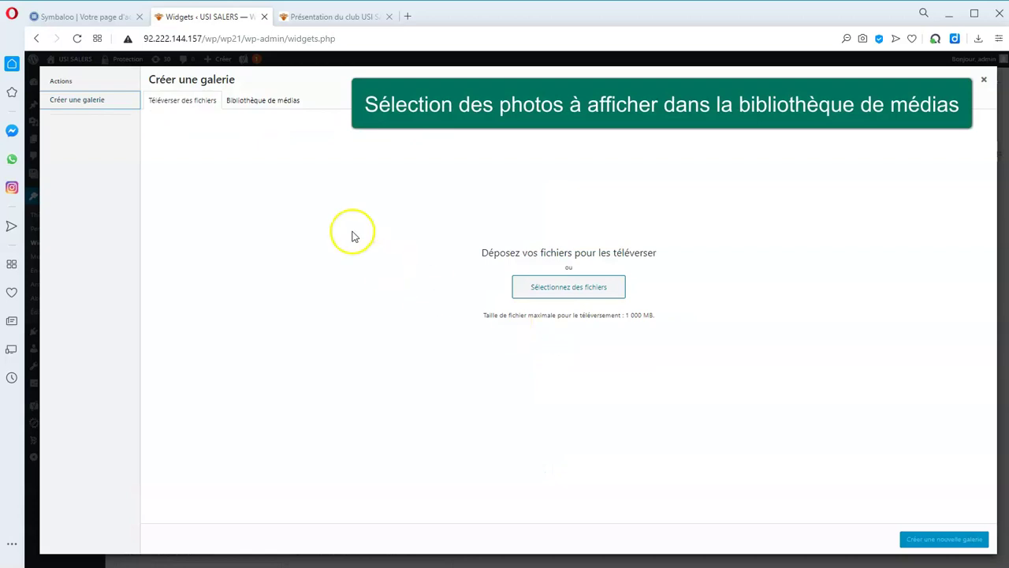
pyautogui.click(265, 101)
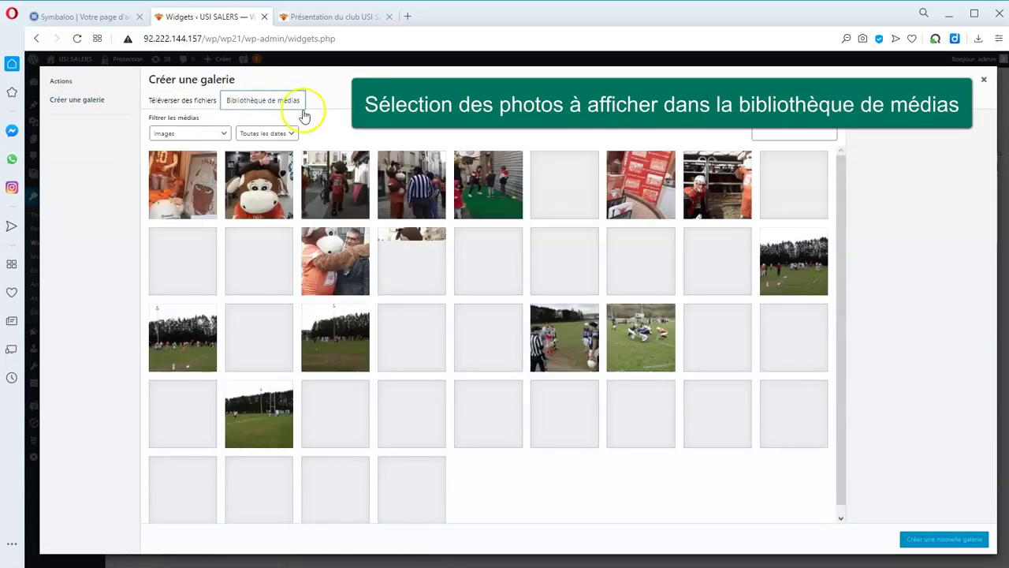
pyautogui.click(488, 337)
pyautogui.click(565, 336)
pyautogui.click(633, 335)
pyautogui.click(714, 337)
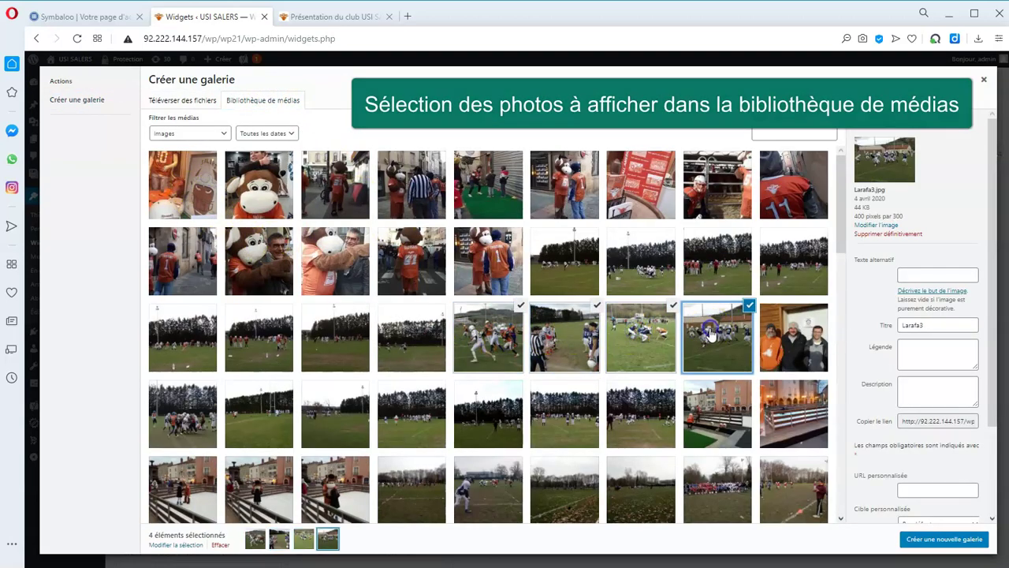
pyautogui.click(718, 412)
pyautogui.click(642, 413)
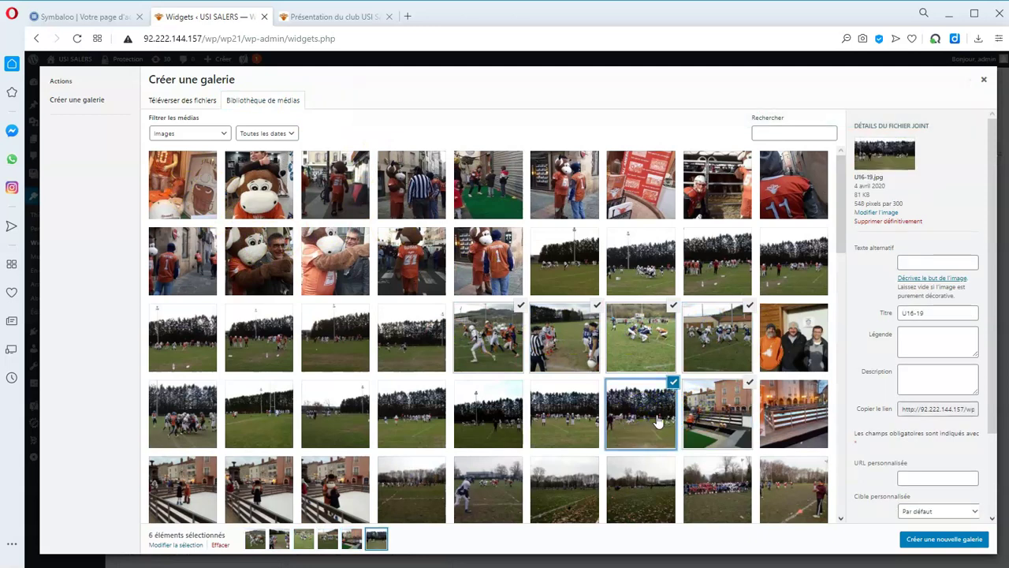
pyautogui.click(951, 541)
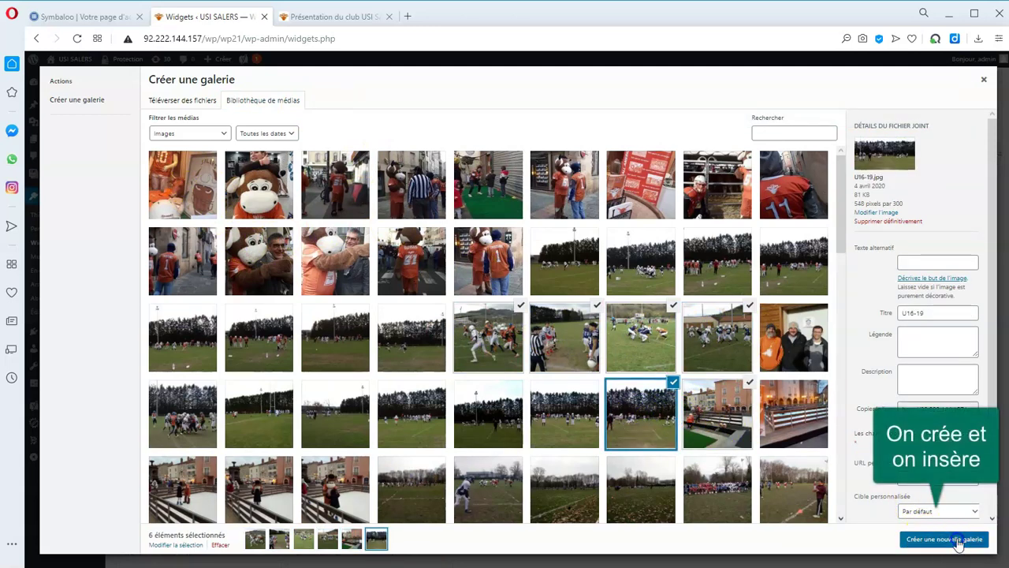
pyautogui.click(958, 540)
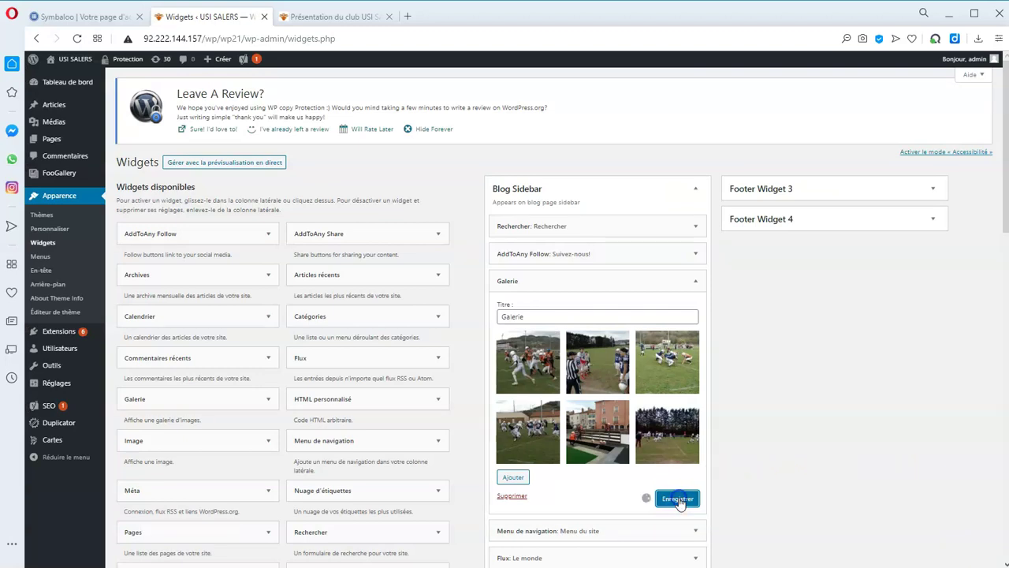
pyautogui.click(542, 497)
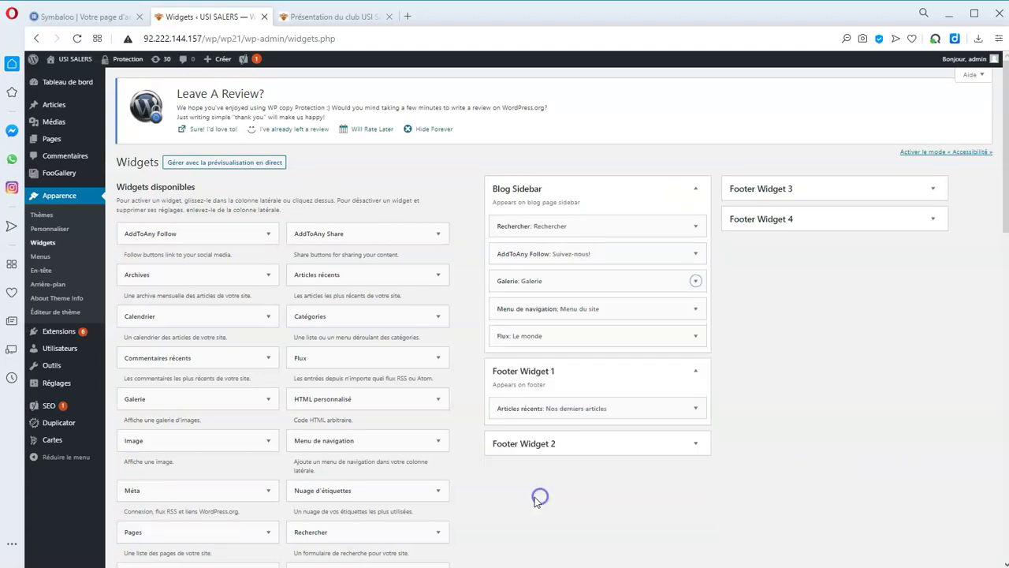
pyautogui.click(332, 17)
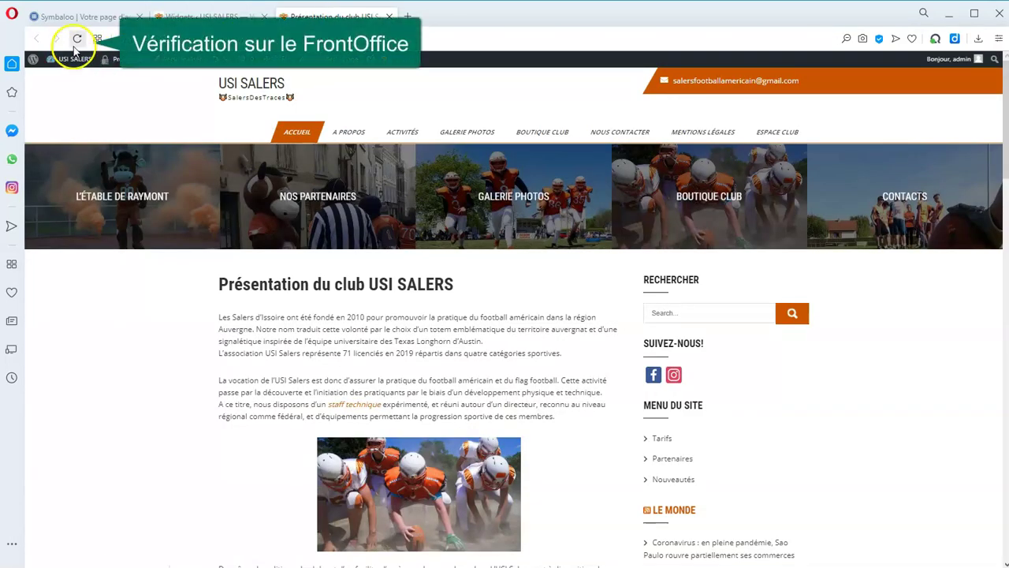
pyautogui.scroll(-3, 883, 379)
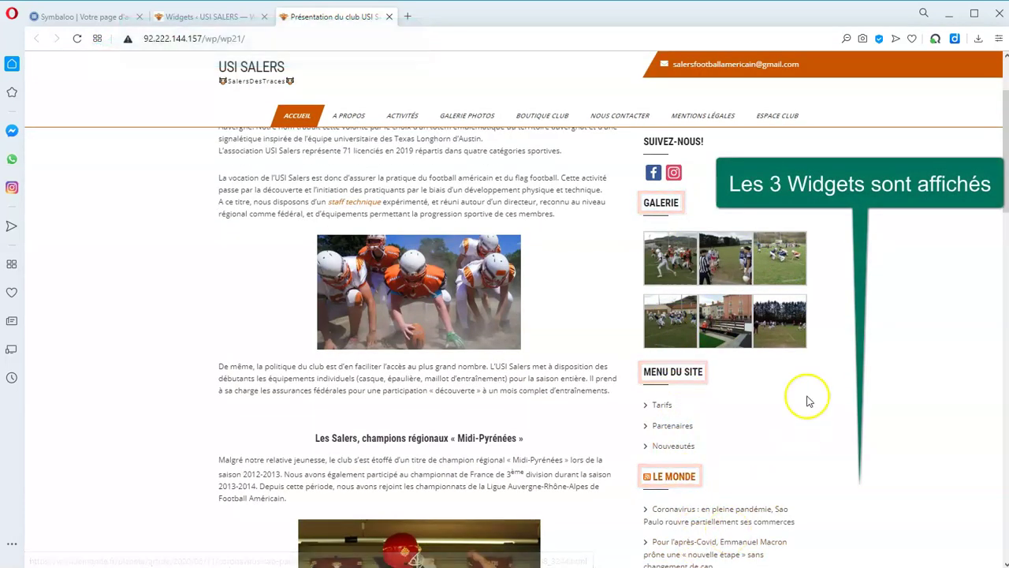
pyautogui.click(202, 17)
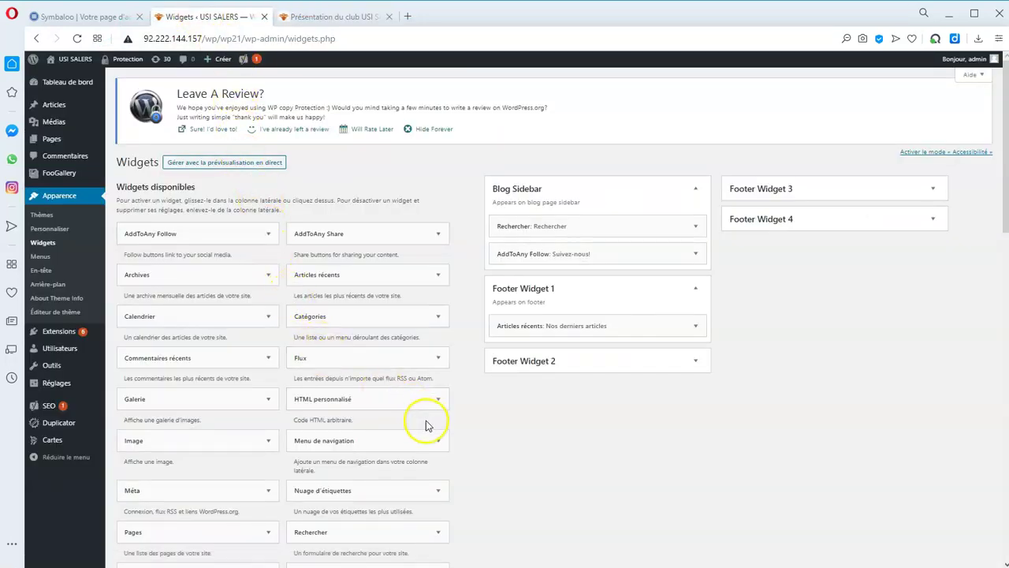
# Add a Texte widget titled 'Dirigeant' with the director's name to Footer Widget 1, then check the site footer.
pyautogui.scroll(-2, 476, 455)
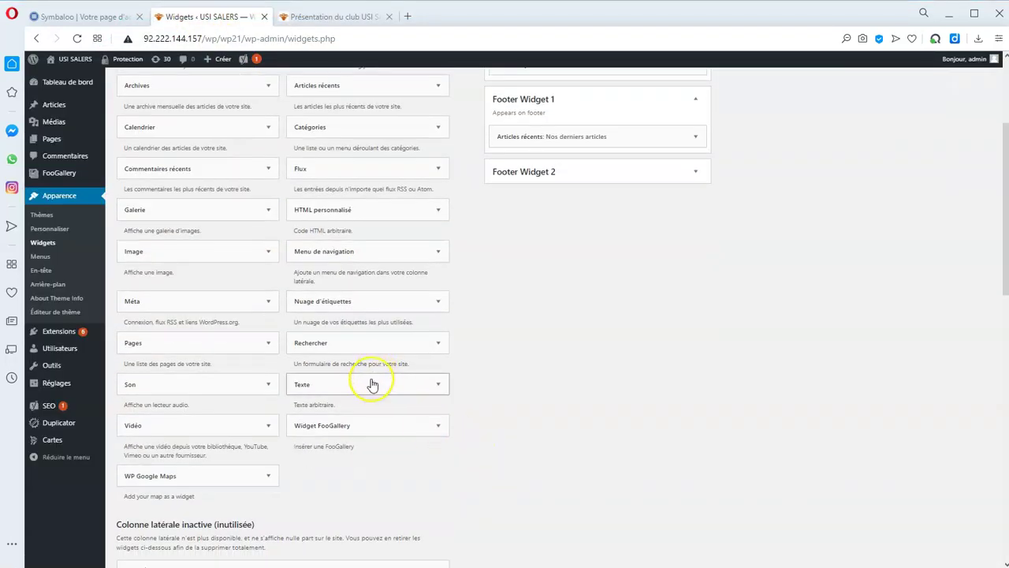
pyautogui.moveTo(373, 384); pyautogui.dragTo(582, 162)
pyautogui.click(593, 198)
pyautogui.write('Dirigeant')
pyautogui.click(597, 285)
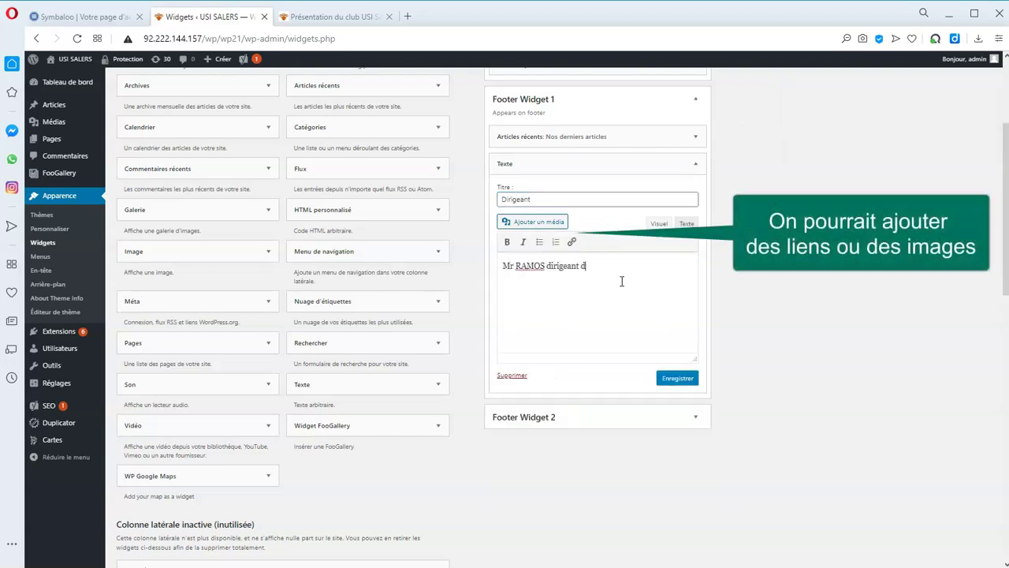
pyautogui.click(680, 378)
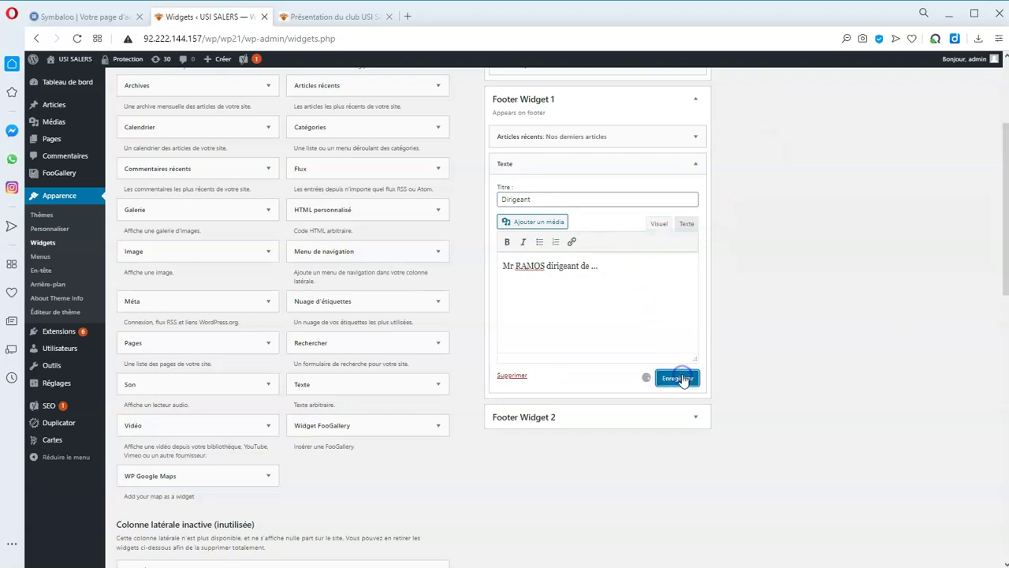
pyautogui.click(544, 376)
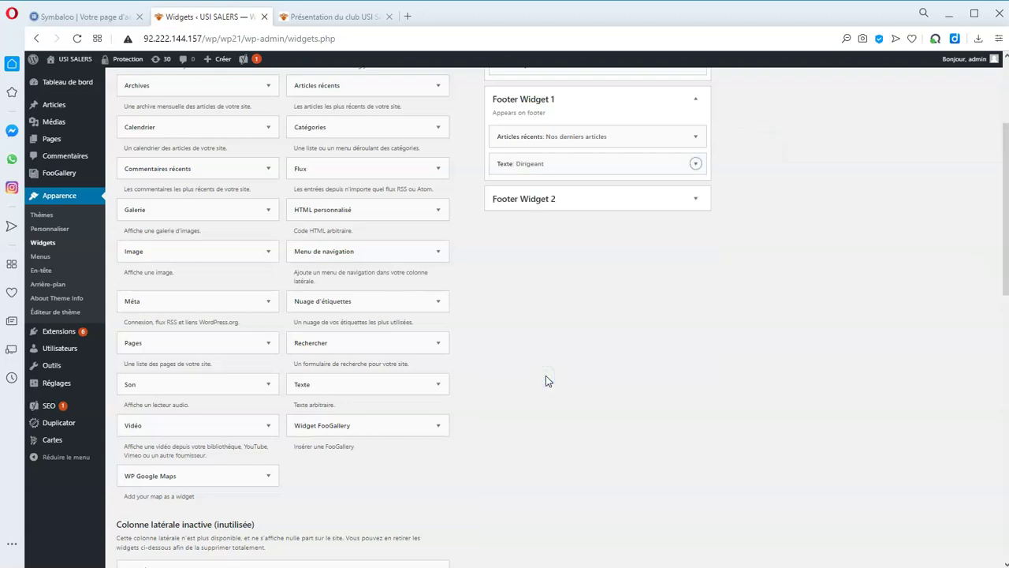
pyautogui.click(335, 17)
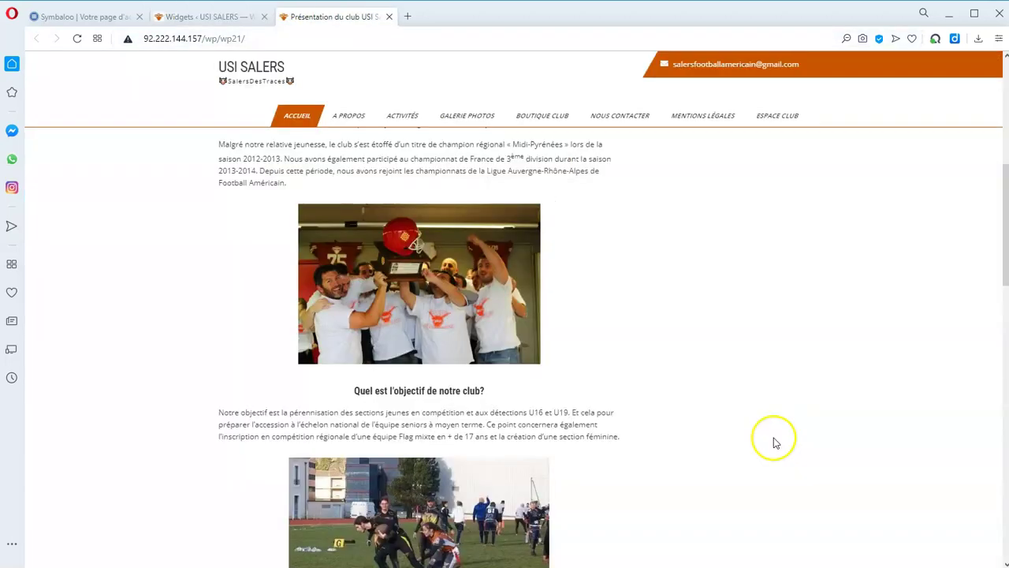
pyautogui.scroll(-20, 776, 443)
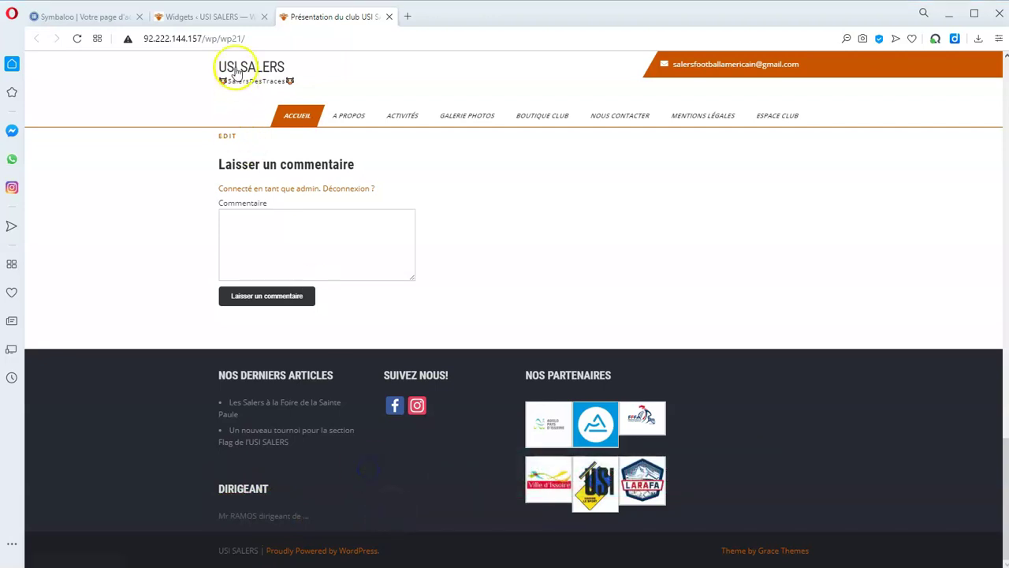
# Back on the Widgets page, delete the Rechercher widget from Blog Sidebar.
pyautogui.click(215, 24)
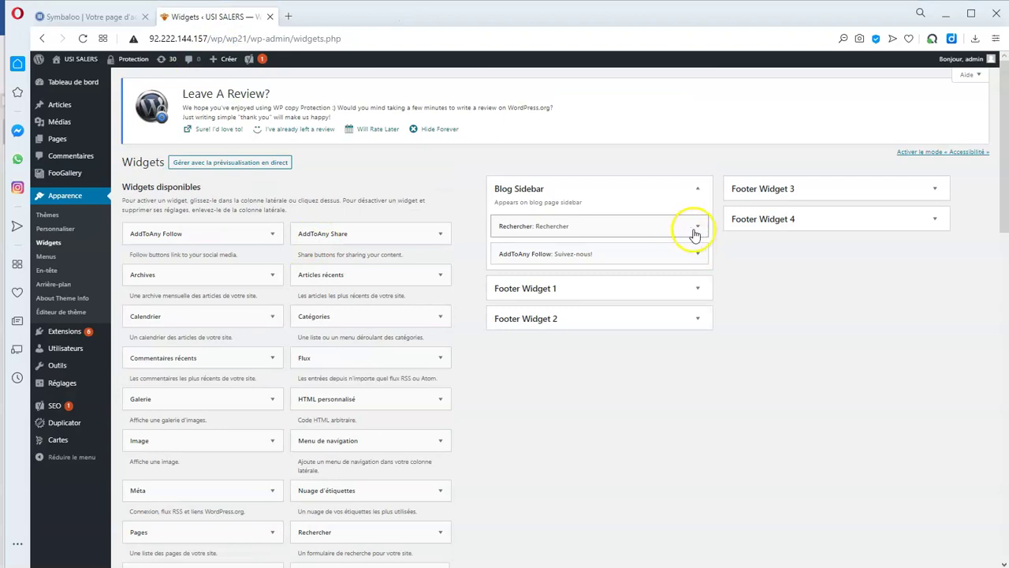
pyautogui.click(700, 228)
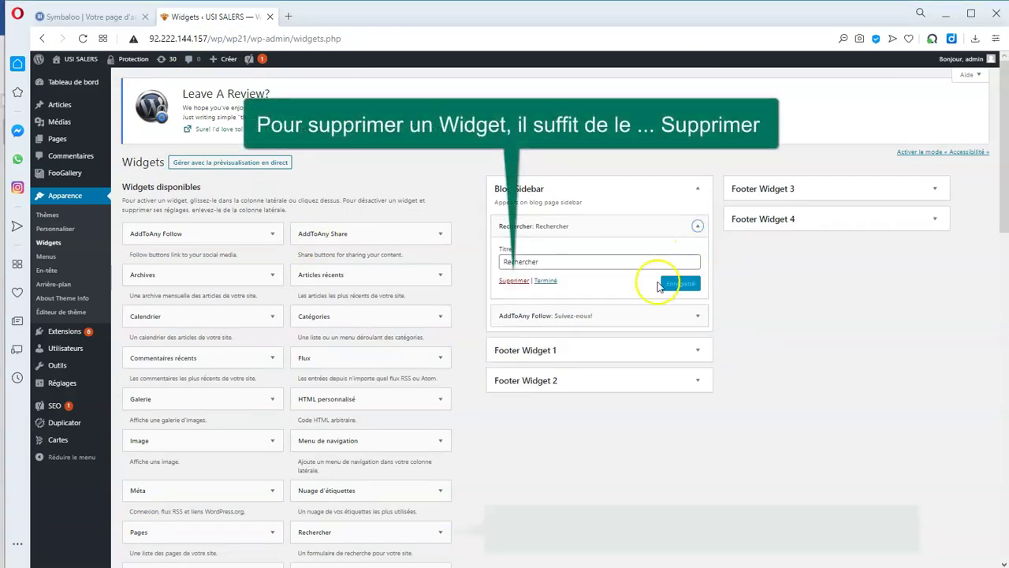
pyautogui.click(521, 281)
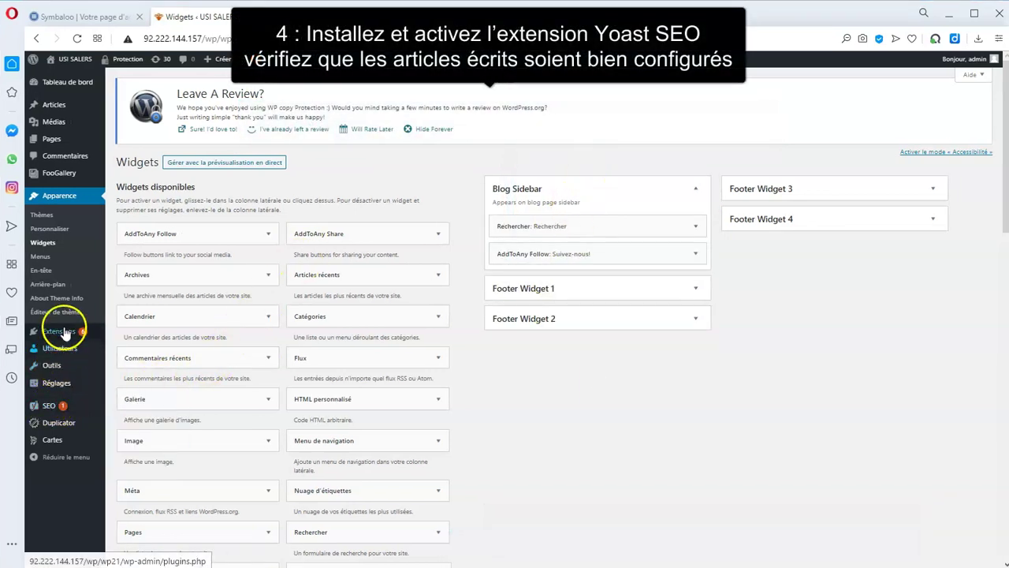
# Browse the installed plugins list, then search for 'yoast' on the Add Plugins page.
pyautogui.click(136, 332)
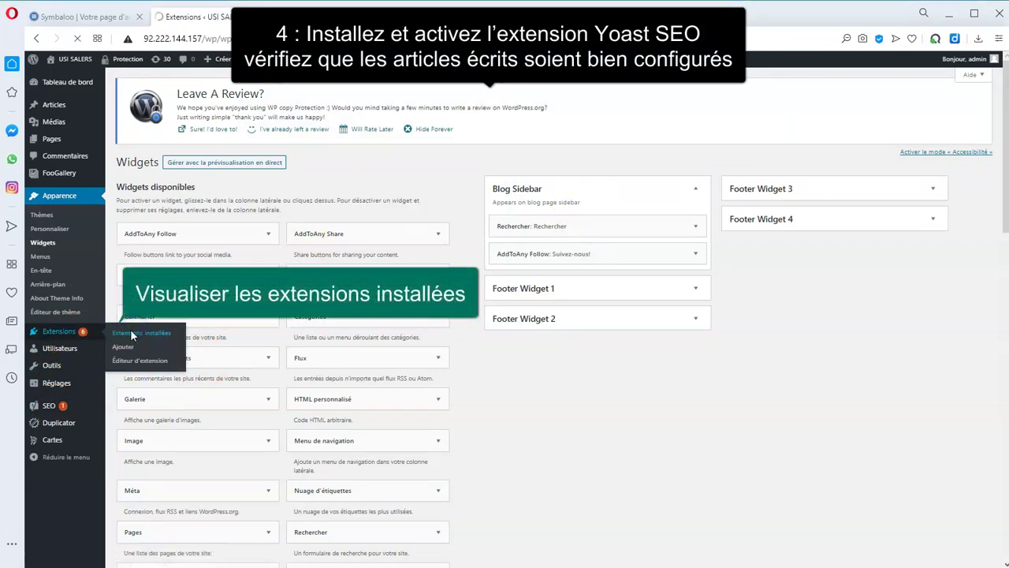
pyautogui.scroll(-3, 237, 362)
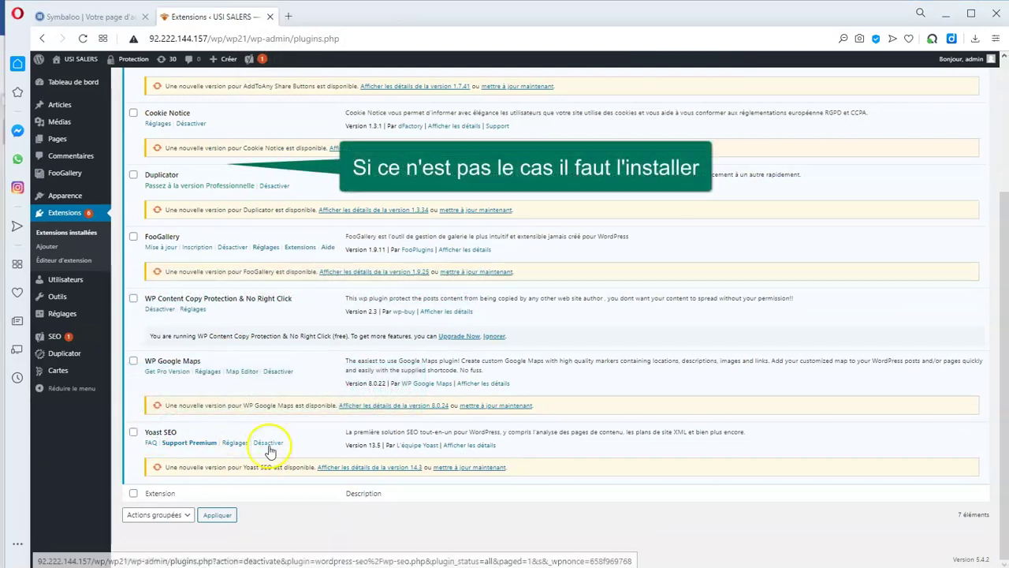
pyautogui.scroll(5, 268, 430)
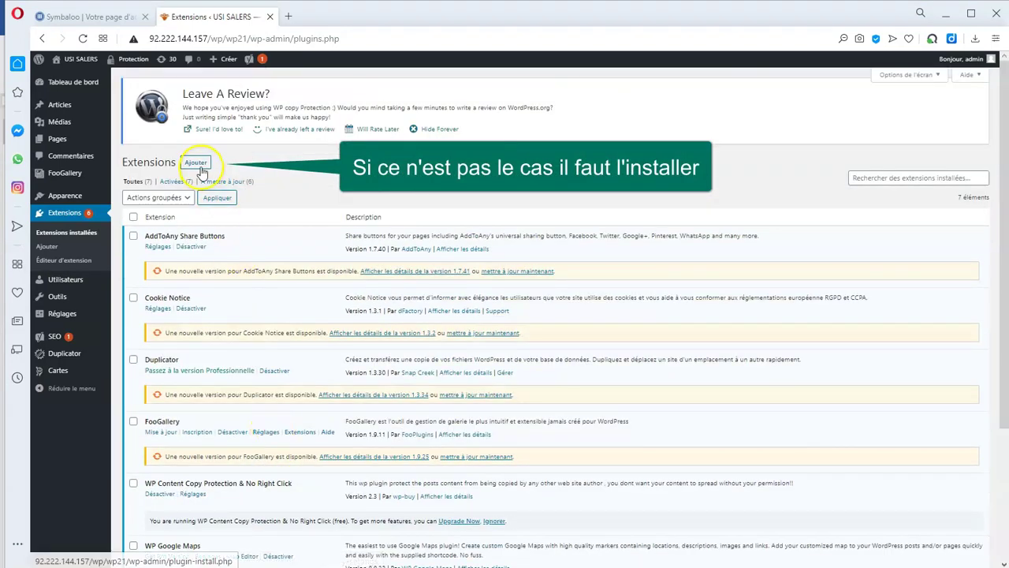
pyautogui.click(195, 163)
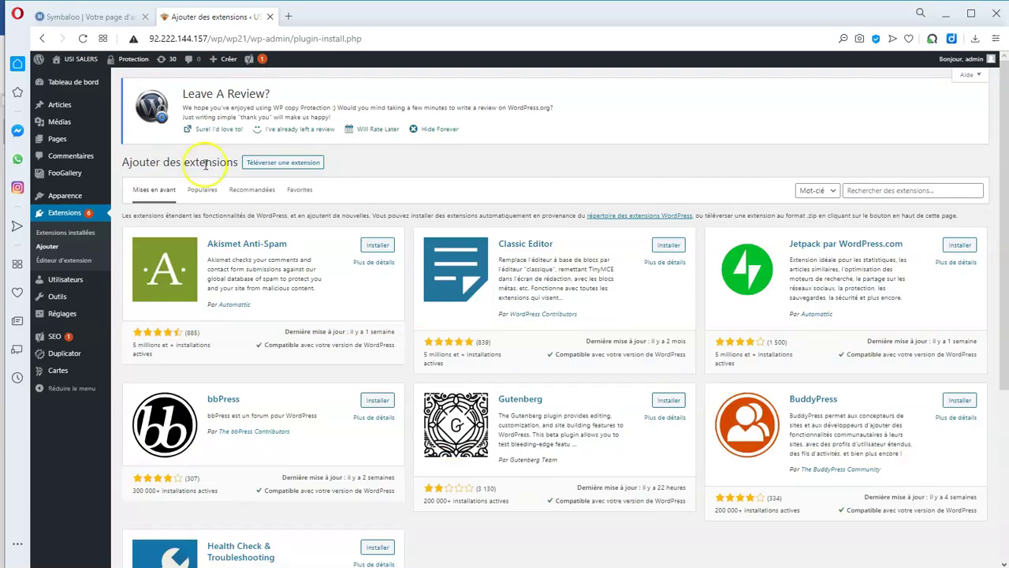
pyautogui.click(889, 191)
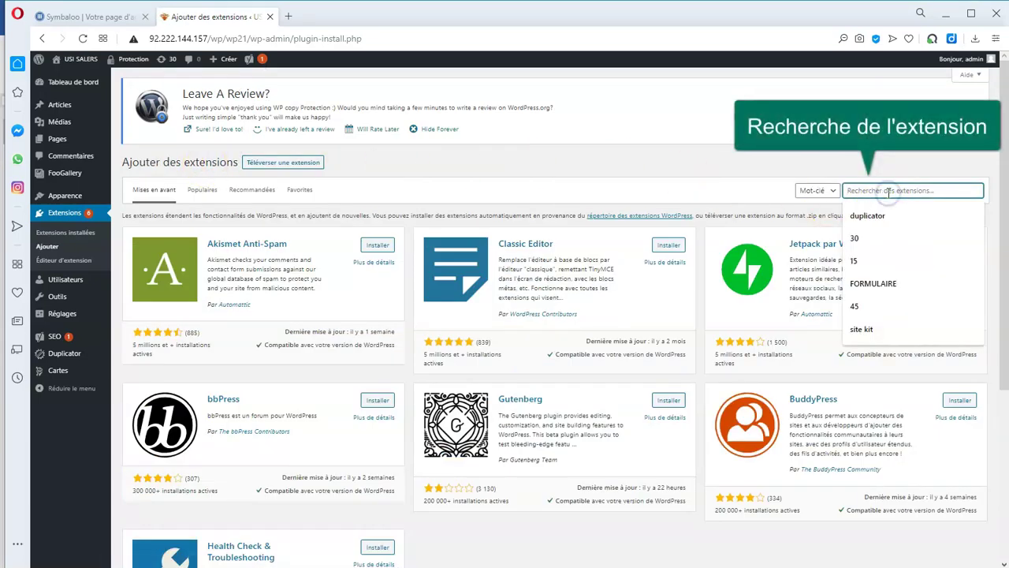
pyautogui.write('yoast')
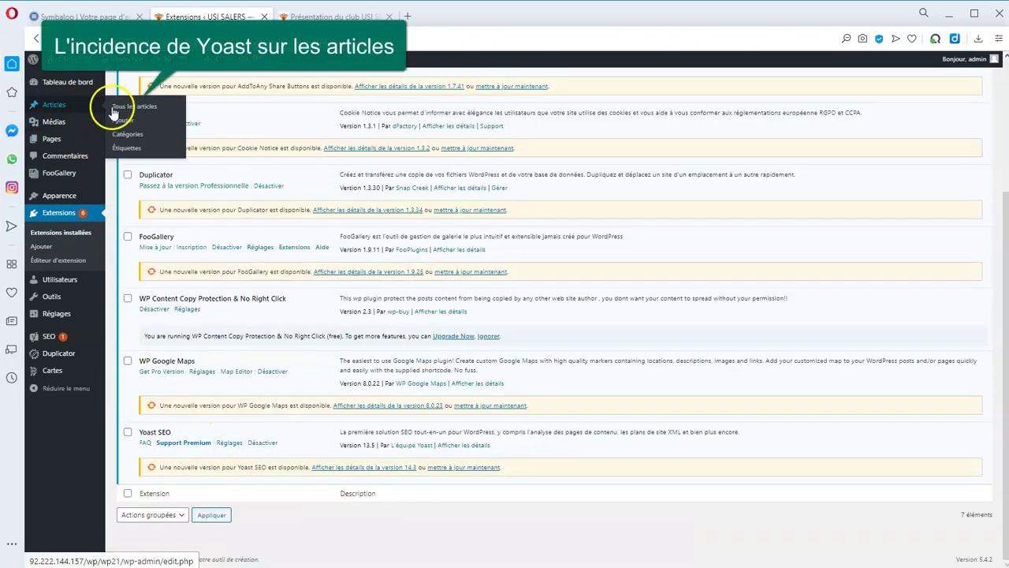
pyautogui.click(122, 106)
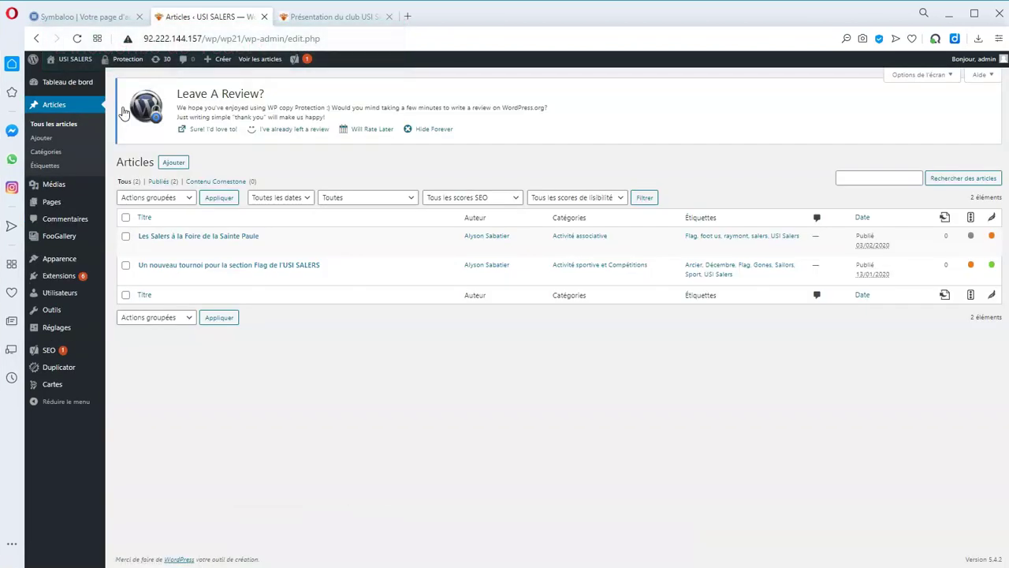
pyautogui.click(222, 236)
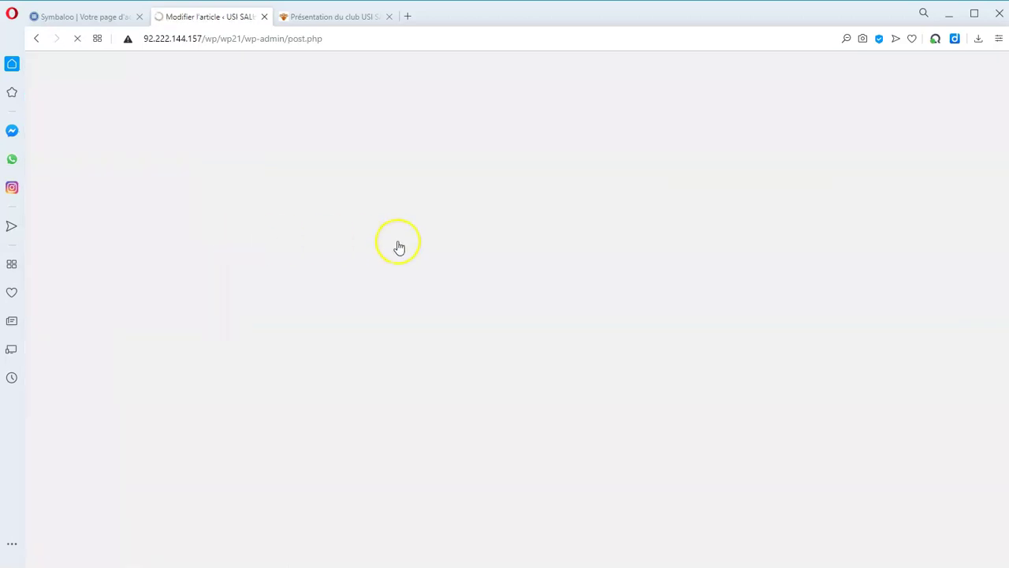
pyautogui.scroll(-4, 727, 240)
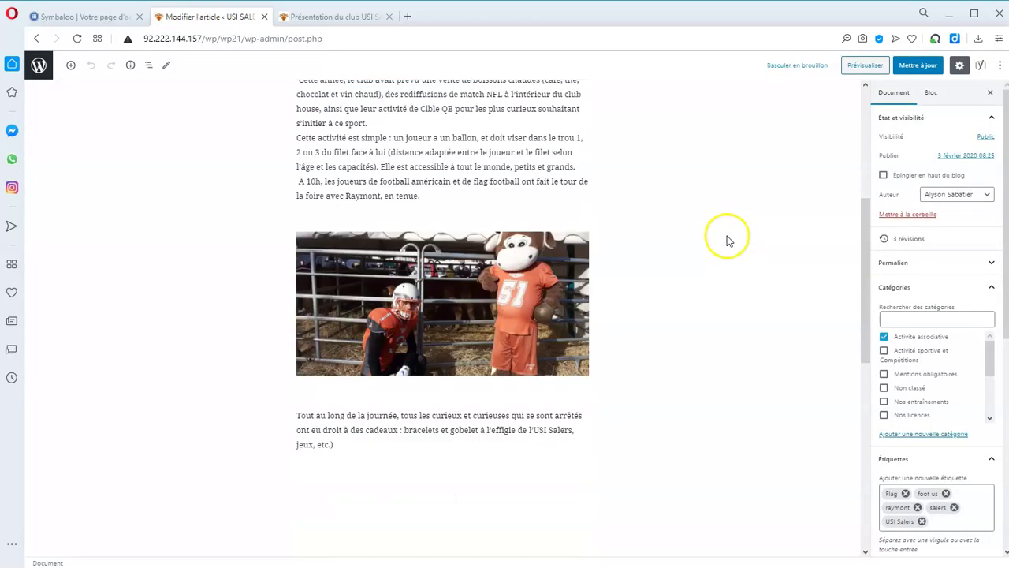
pyautogui.scroll(-7, 724, 245)
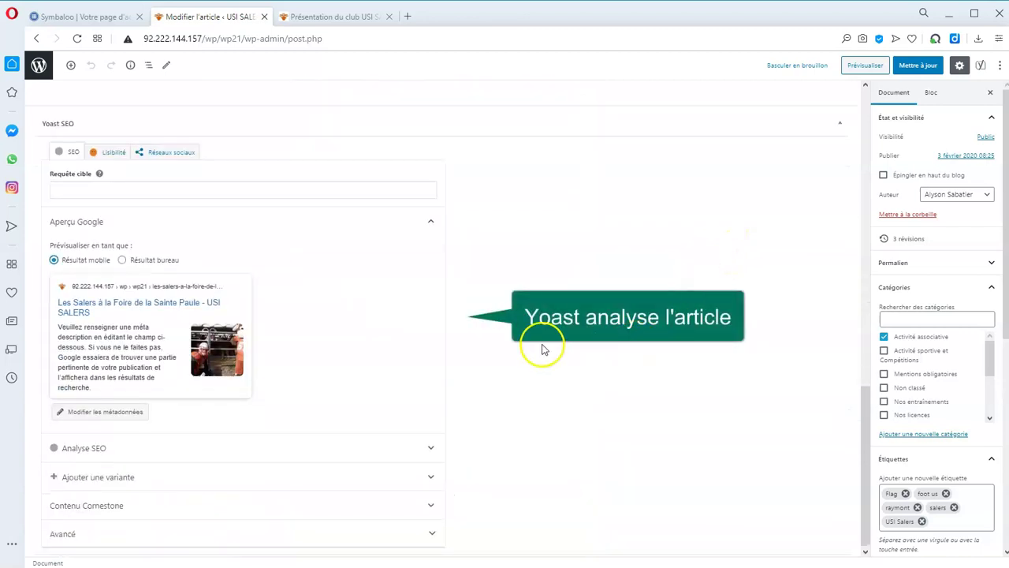
pyautogui.click(167, 261)
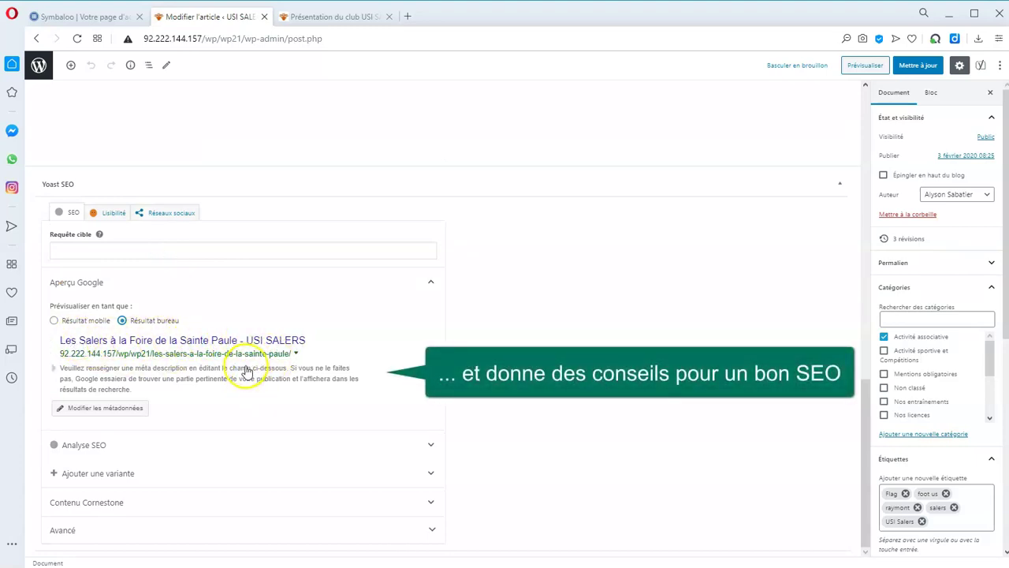
pyautogui.click(124, 408)
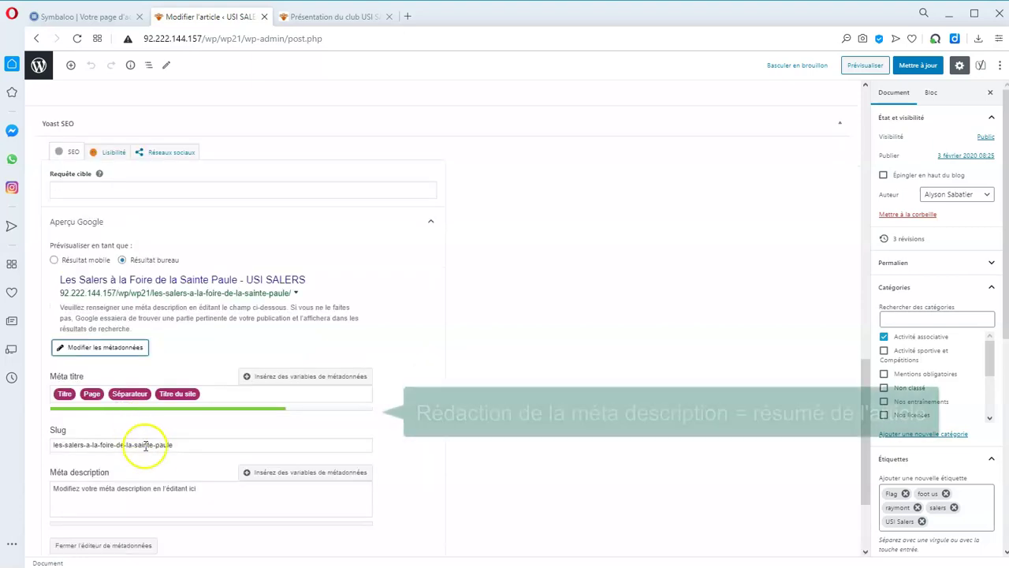
# Write a Yoast meta description about the Salers at the fair, sport for all and Issoire training.
pyautogui.scroll(-1, 131, 444)
pyautogui.click(73, 429)
pyautogui.write('Les alers')
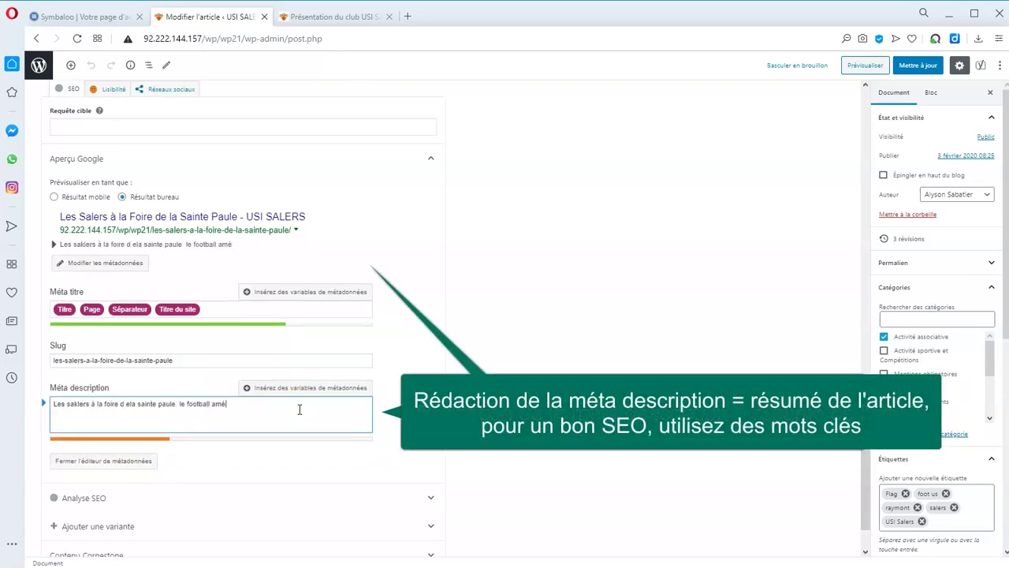
pyautogui.write('ire. Sprt pour tous')
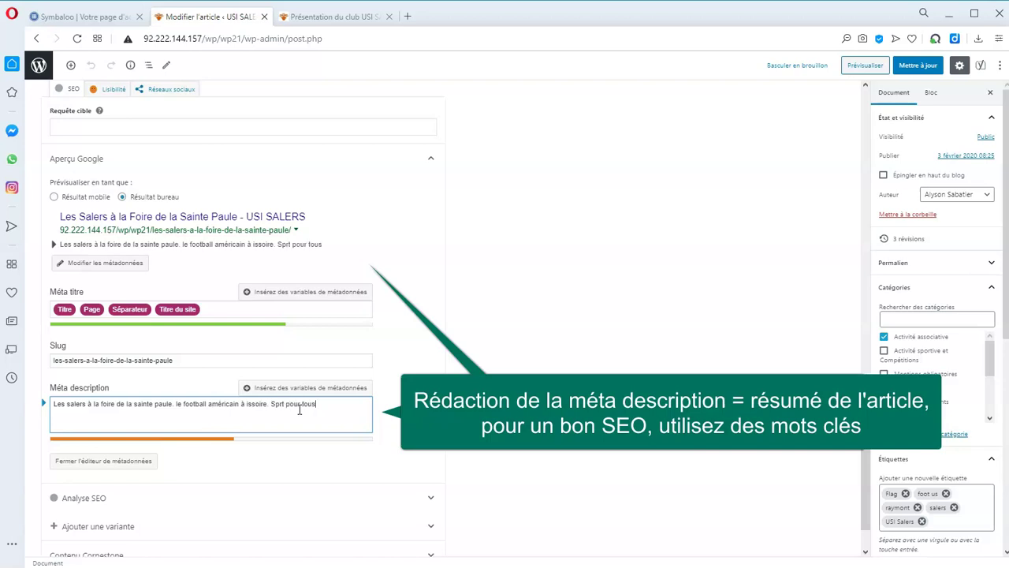
pyautogui.write('. entrainemet sur issoire. rencontre et échange.')
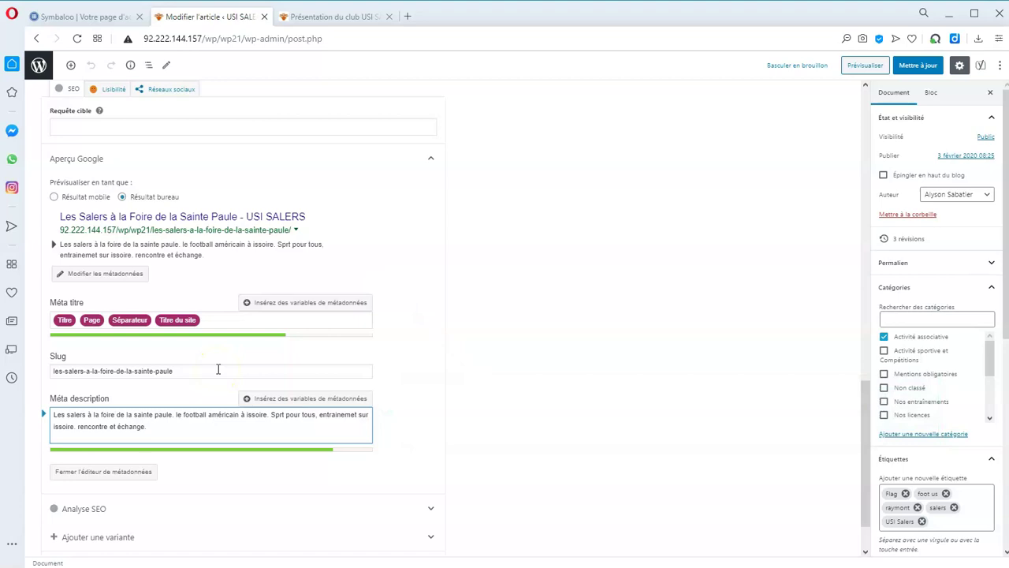
pyautogui.scroll(-1, 217, 367)
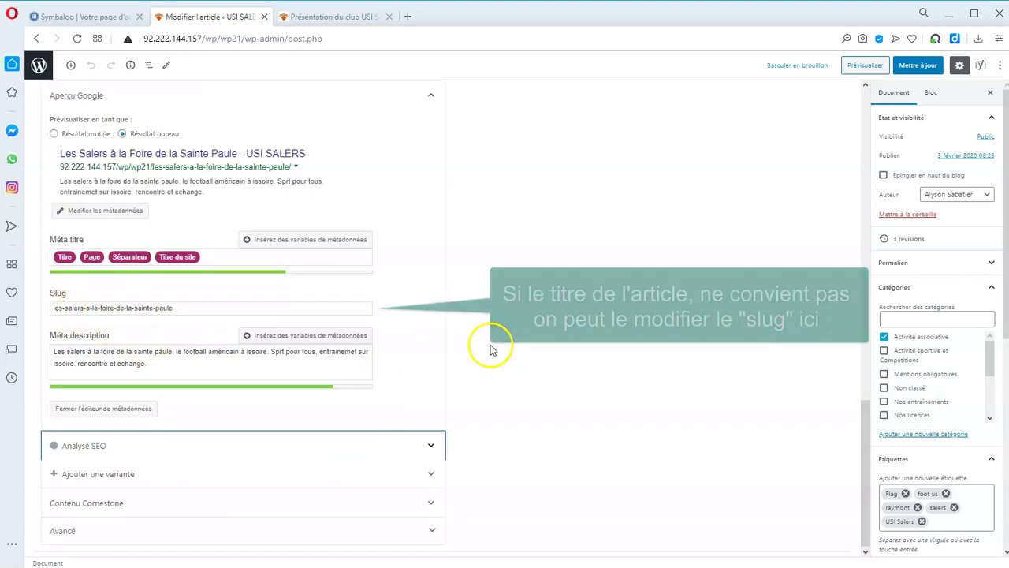
# Expand Yoast's SEO analysis to review its 4 problems, 1 improvement and 2 optimised checks.
pyautogui.click(431, 448)
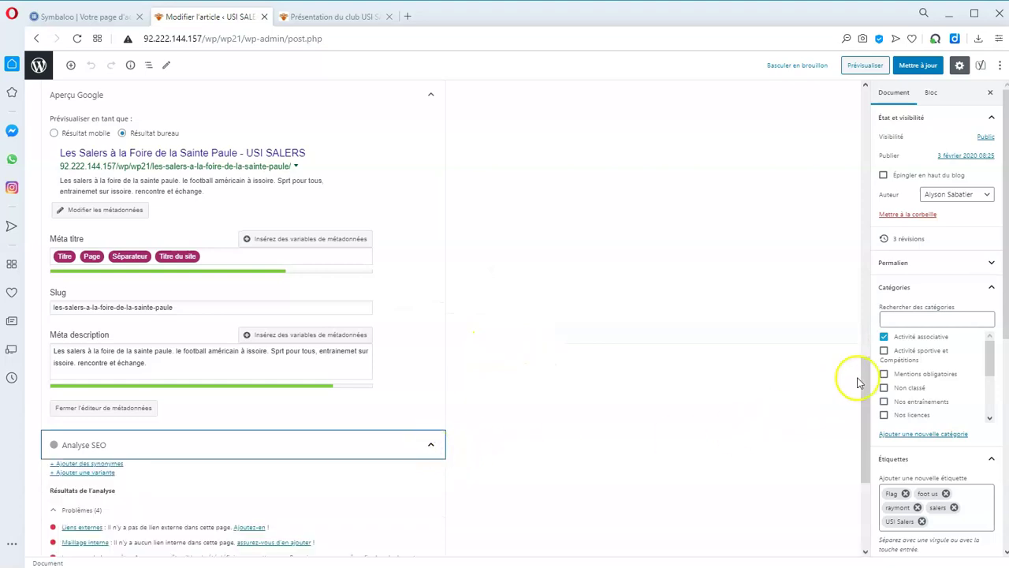
pyautogui.scroll(-3, 863, 380)
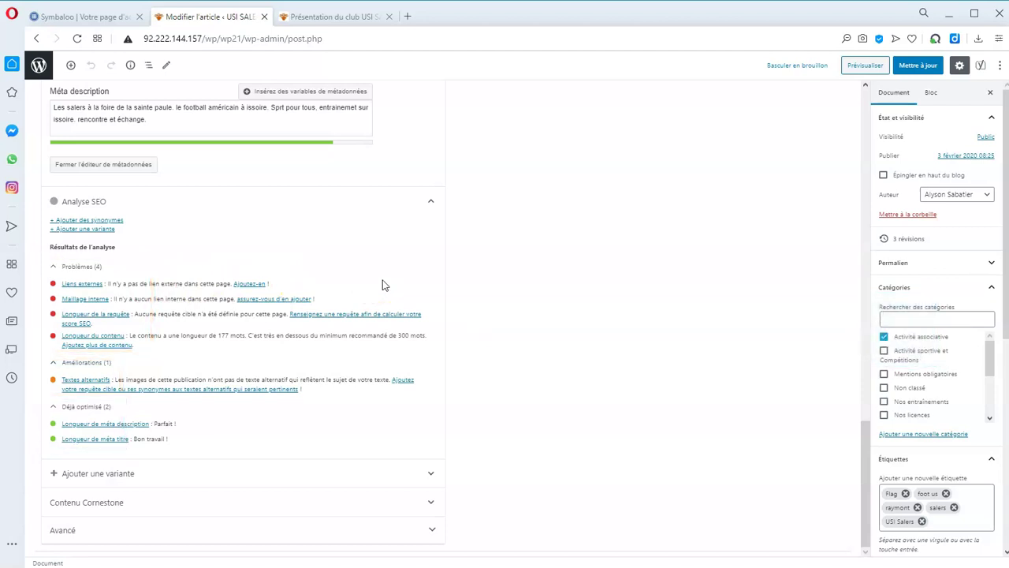
# Go to the installed plugins list and scroll to WP Content Copy Protection & No Right Click.
pyautogui.click(34, 39)
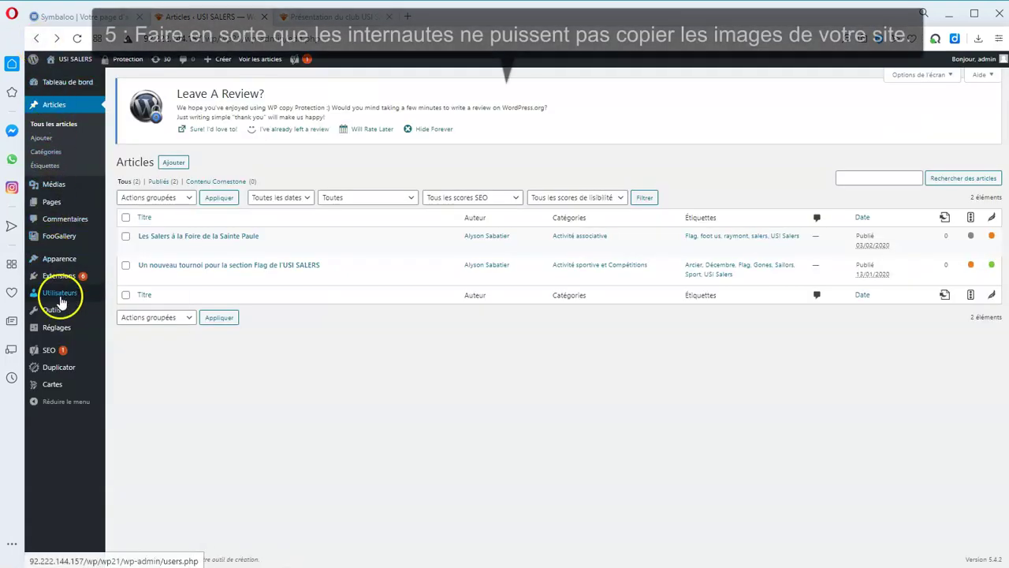
pyautogui.moveTo(61, 279)
pyautogui.click(156, 277)
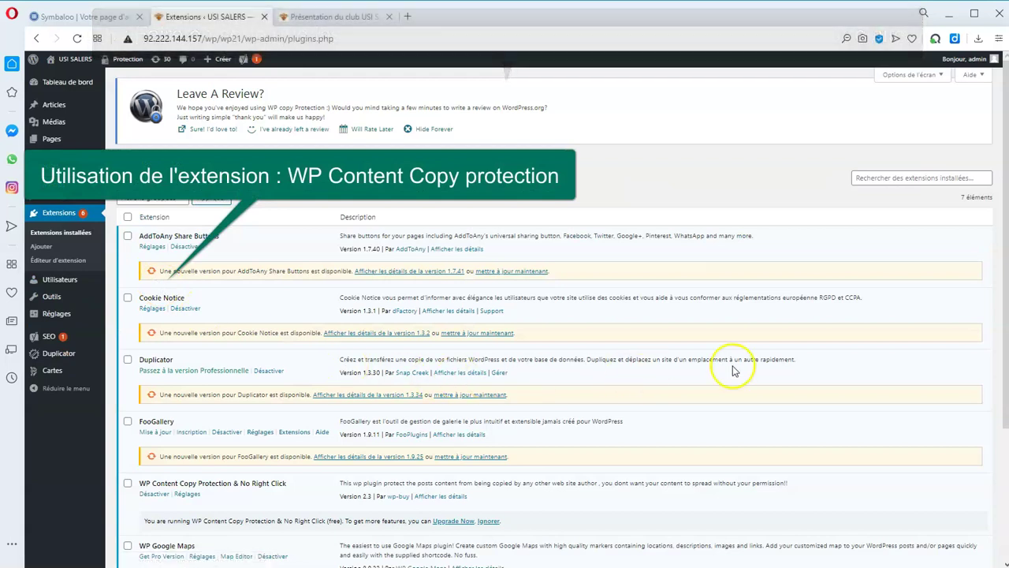
pyautogui.scroll(-2, 720, 378)
pyautogui.scroll(-2, 720, 378)
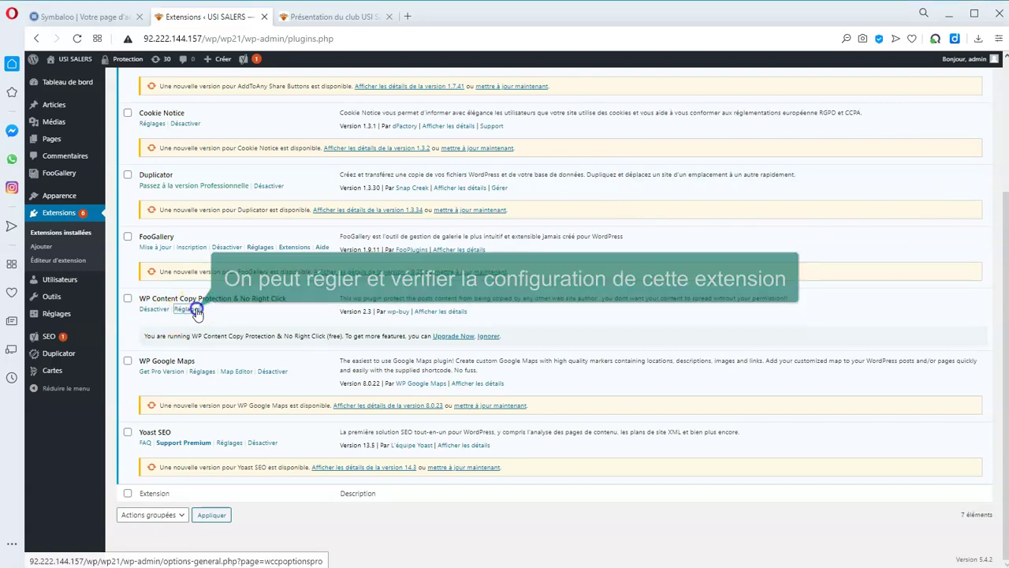
# Review the copy-protection settings, then confirm right-clicking an image on the reloaded home page is blocked.
pyautogui.click(197, 312)
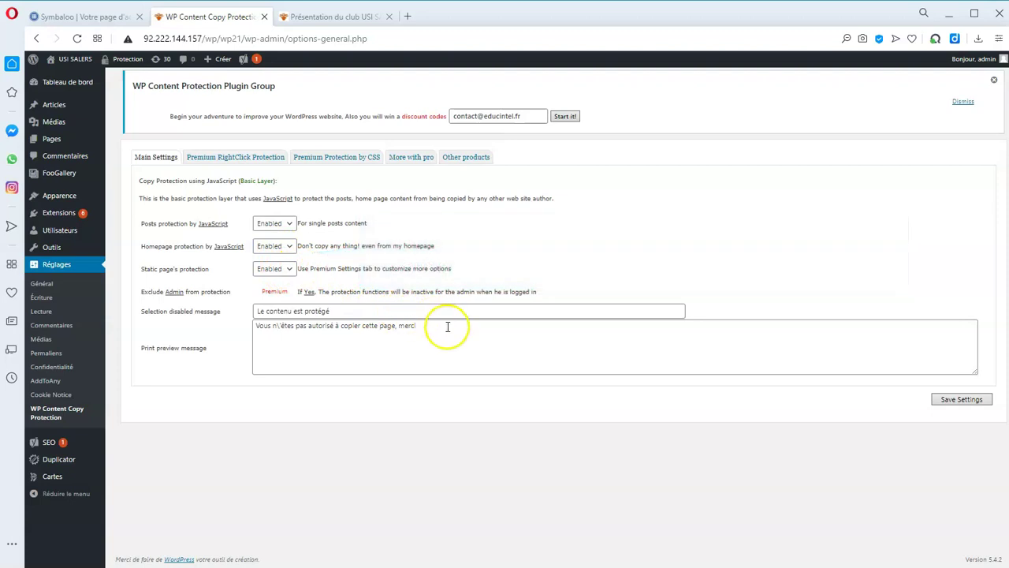
pyautogui.click(351, 17)
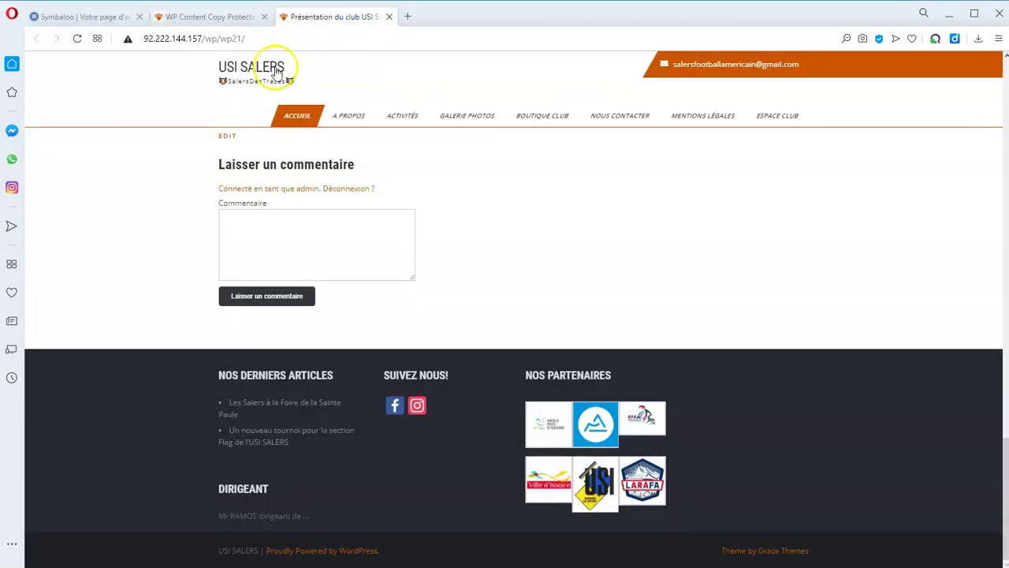
pyautogui.click(248, 73)
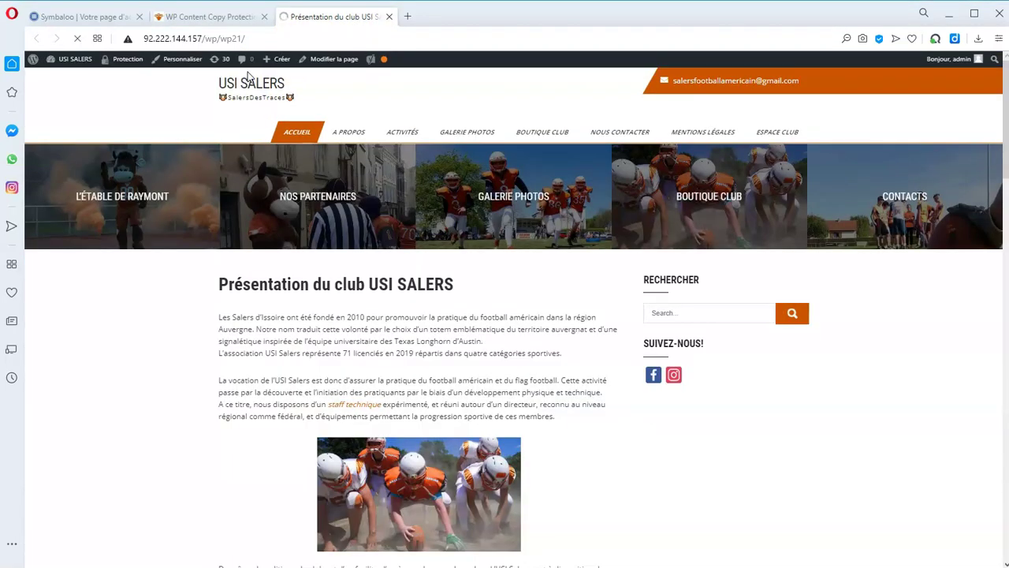
pyautogui.rightClick(451, 499)
pyautogui.scroll(-3, 459, 489)
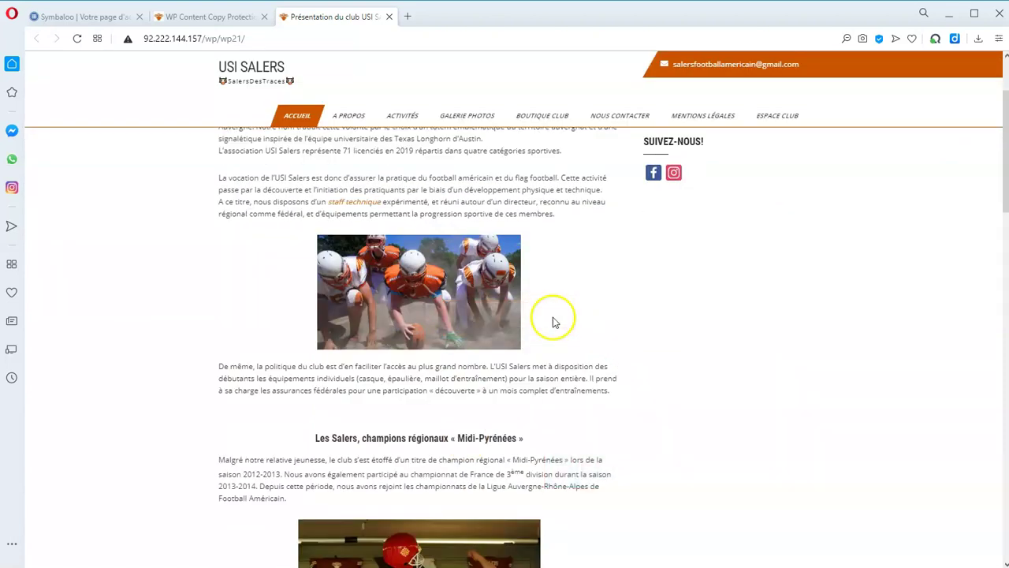
pyautogui.click(202, 17)
# From the Pages list, view the public Nos entraînements page and follow its map image to Google Maps.
pyautogui.click(48, 141)
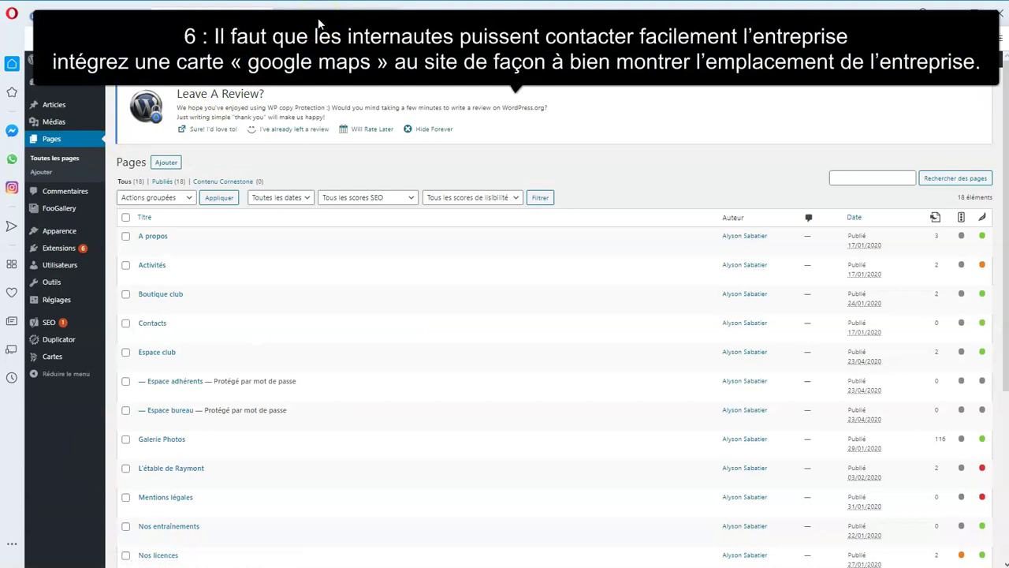
pyautogui.click(319, 22)
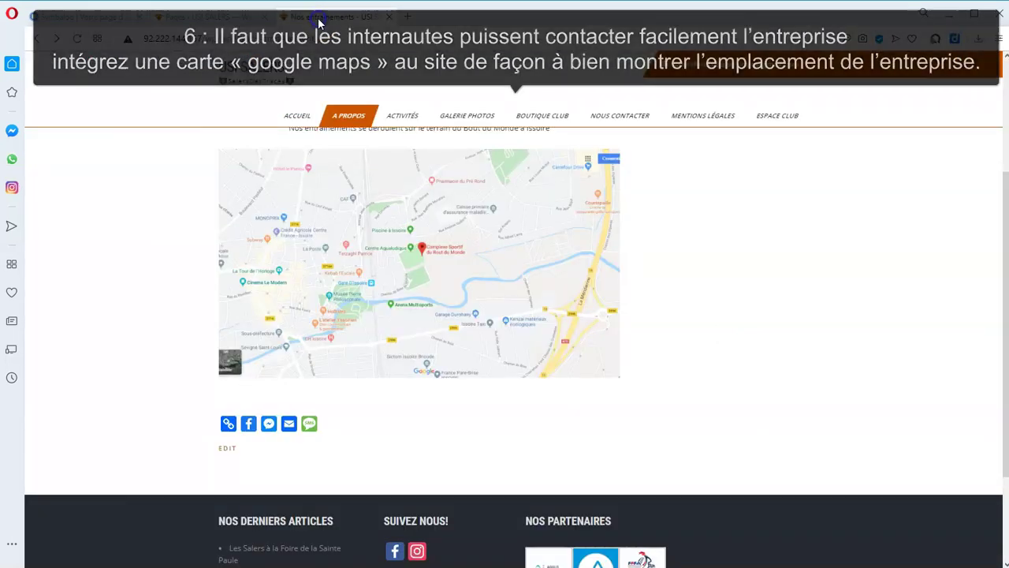
pyautogui.scroll(2, 347, 110)
pyautogui.moveTo(360, 110)
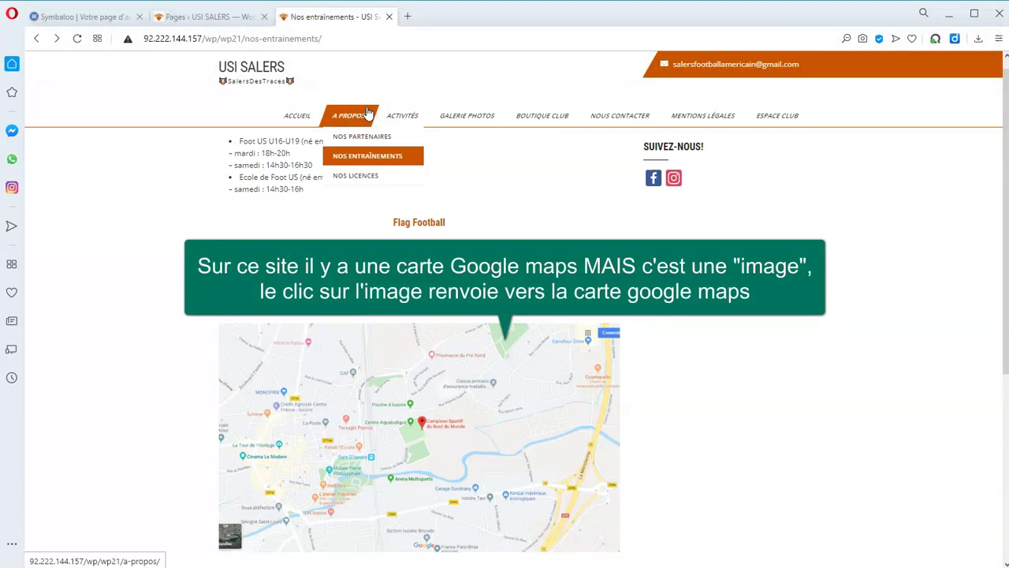
pyautogui.scroll(-2, 499, 312)
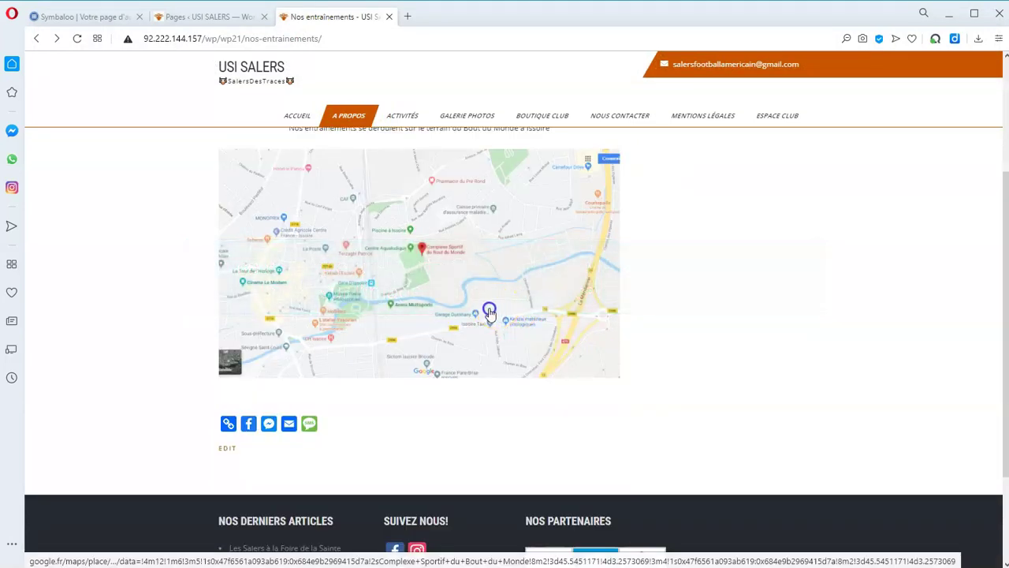
pyautogui.click(446, 331)
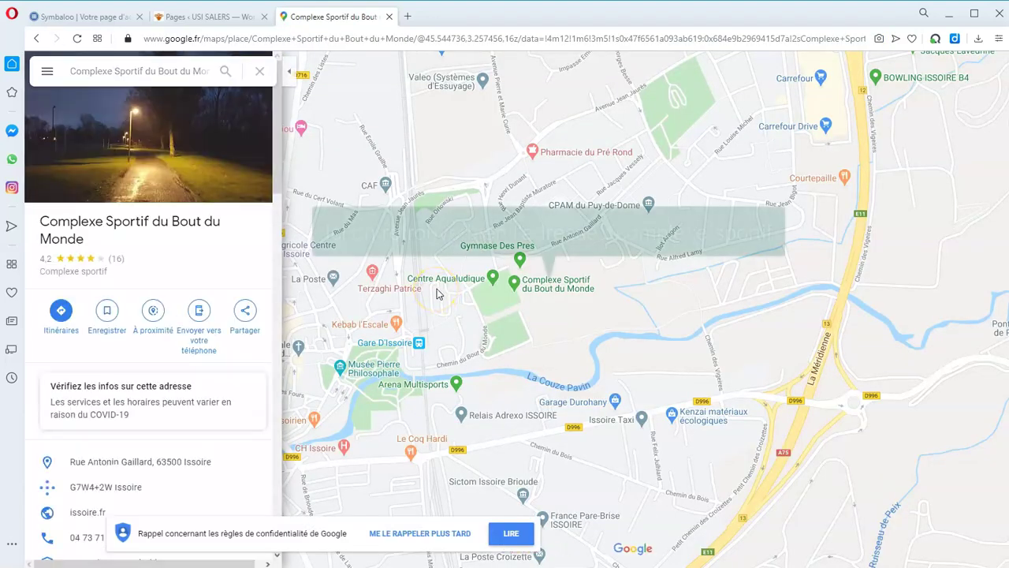
# Zoom in and out on the Complexe Sportif du Bout du Monde location in Google Maps.
pyautogui.scroll(2, 456, 225)
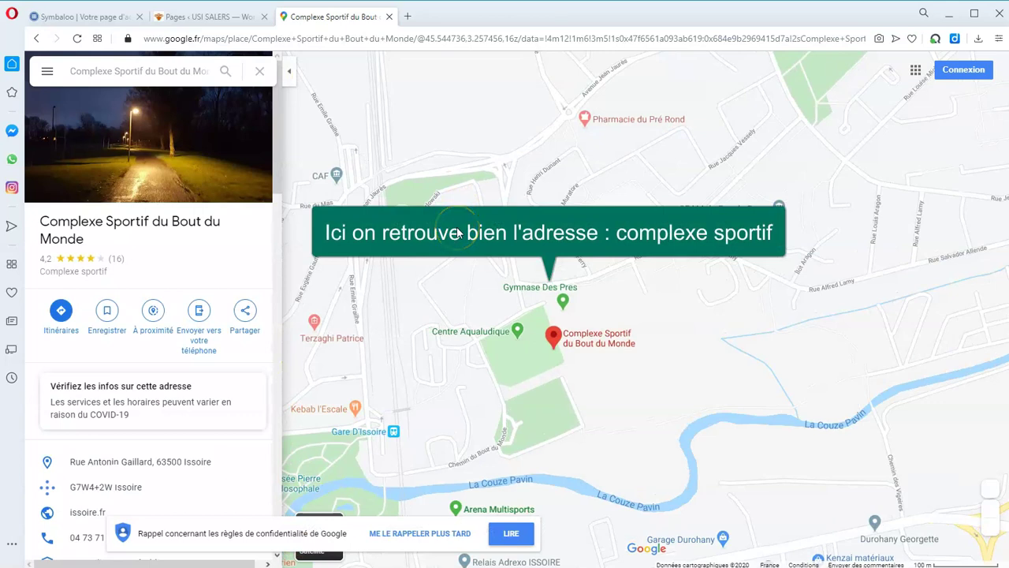
pyautogui.scroll(-2, 406, 198)
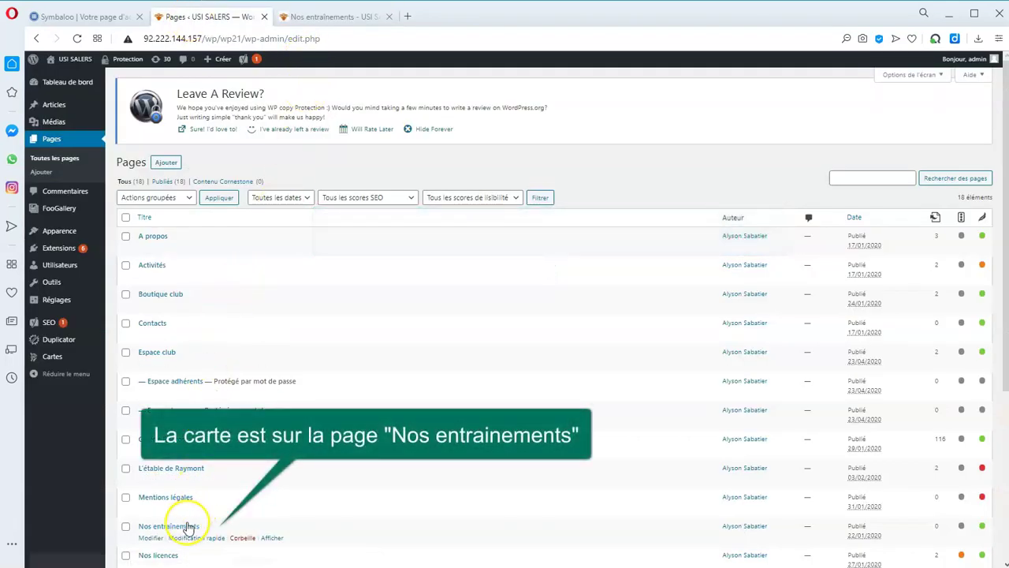
# Open Nos entraînements in the page editor and close the newer-autosave notice.
pyautogui.click(179, 527)
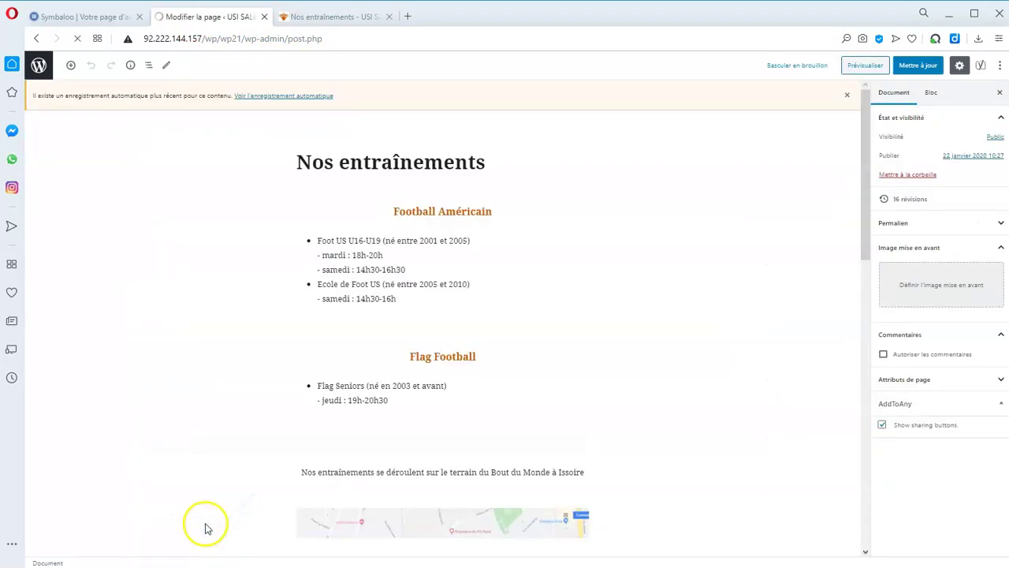
pyautogui.moveTo(868, 136); pyautogui.dragTo(880, 225)
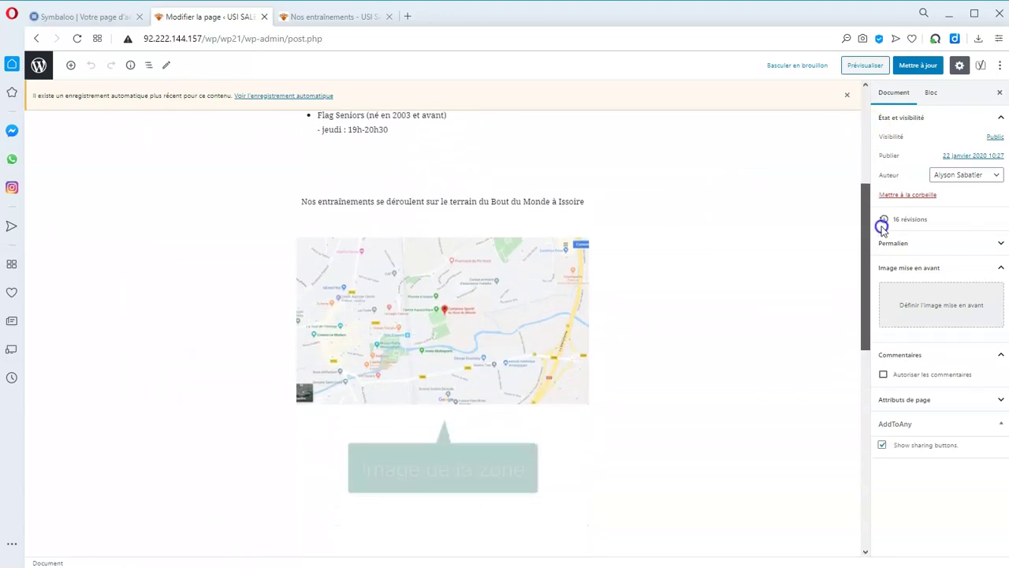
pyautogui.click(847, 95)
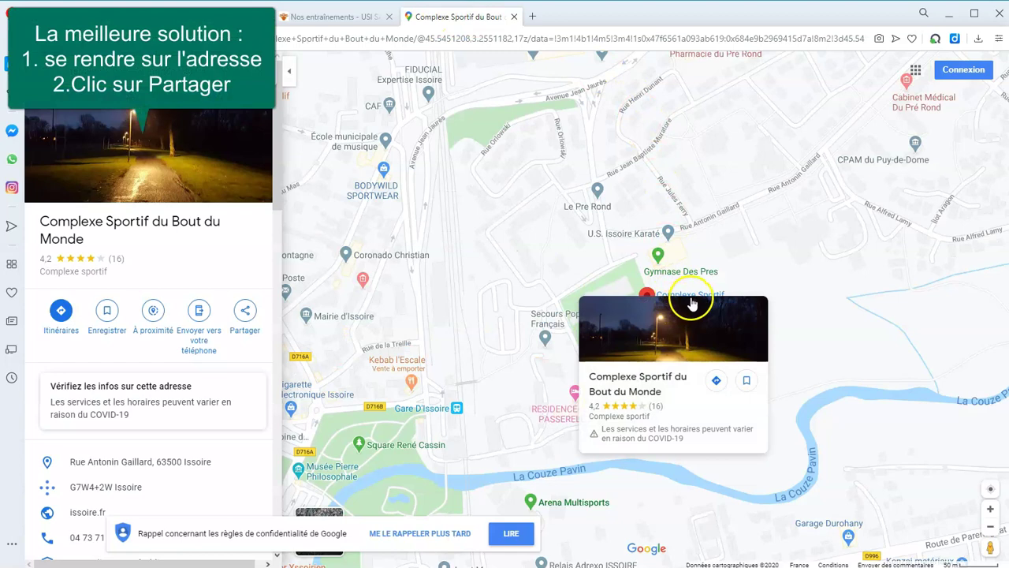
# Copy the sports complex's HTML embed code from Google Maps' Partager > Intégrer une carte.
pyautogui.click(233, 337)
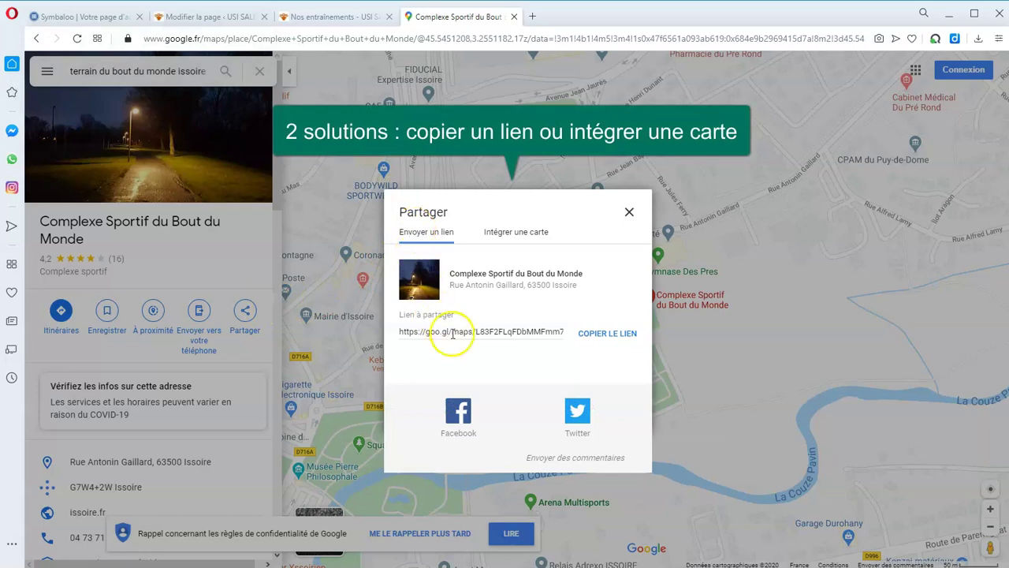
pyautogui.click(521, 235)
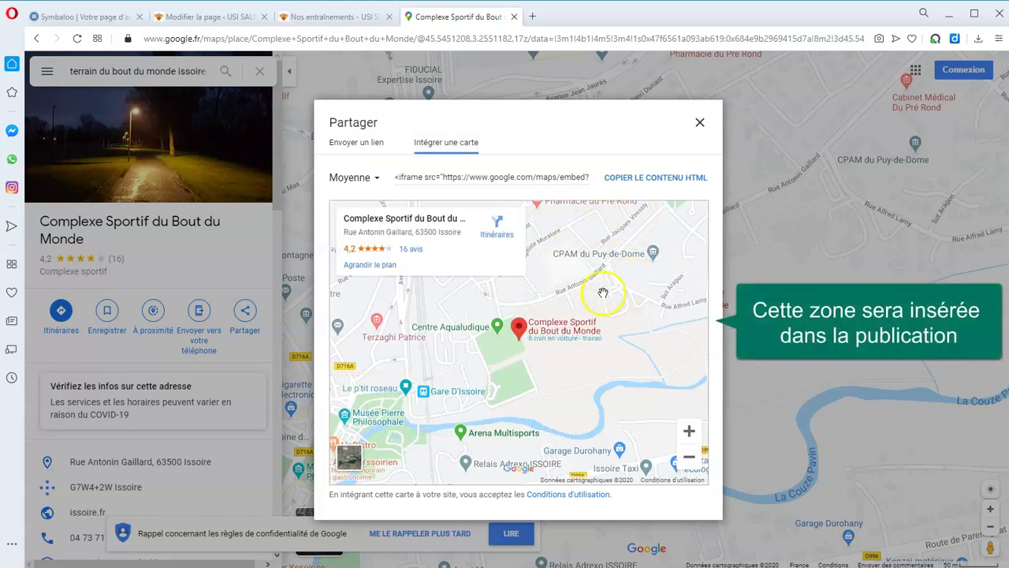
pyautogui.click(669, 179)
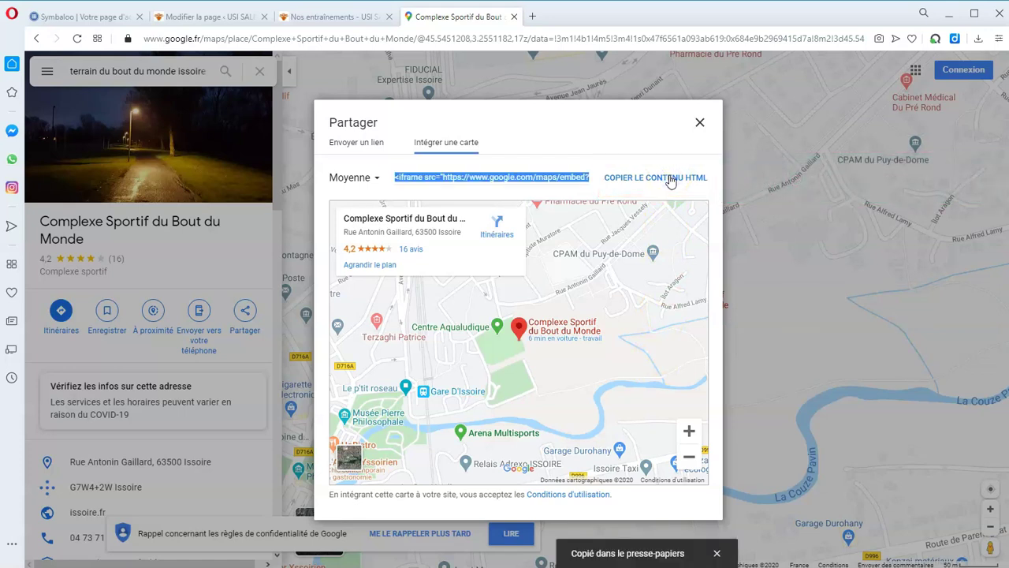
pyautogui.click(204, 16)
# Insert an HTML personnalisé block below the map image and paste the Google Maps iframe code into it.
pyautogui.scroll(-3, 719, 319)
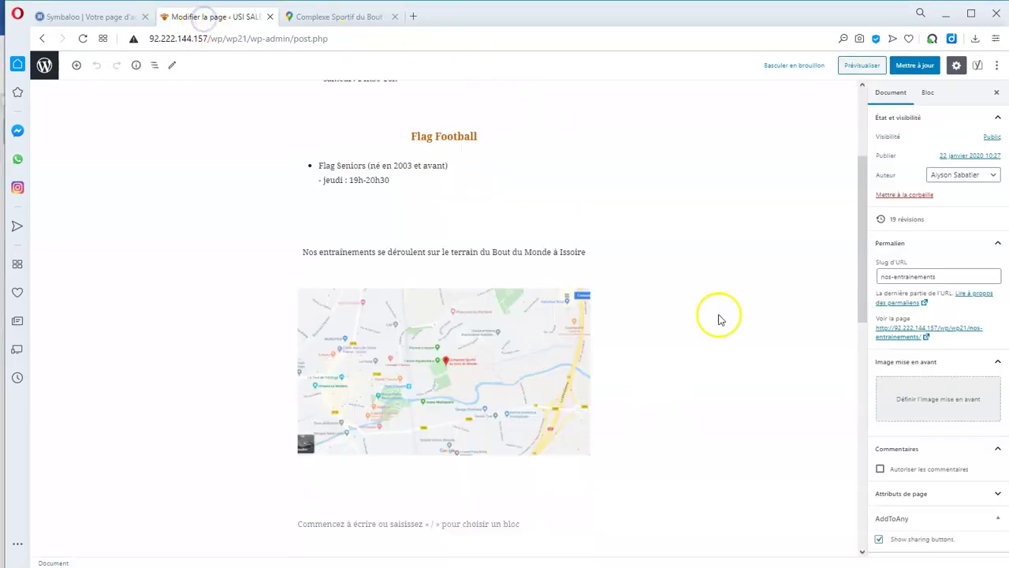
pyautogui.scroll(-2, 719, 320)
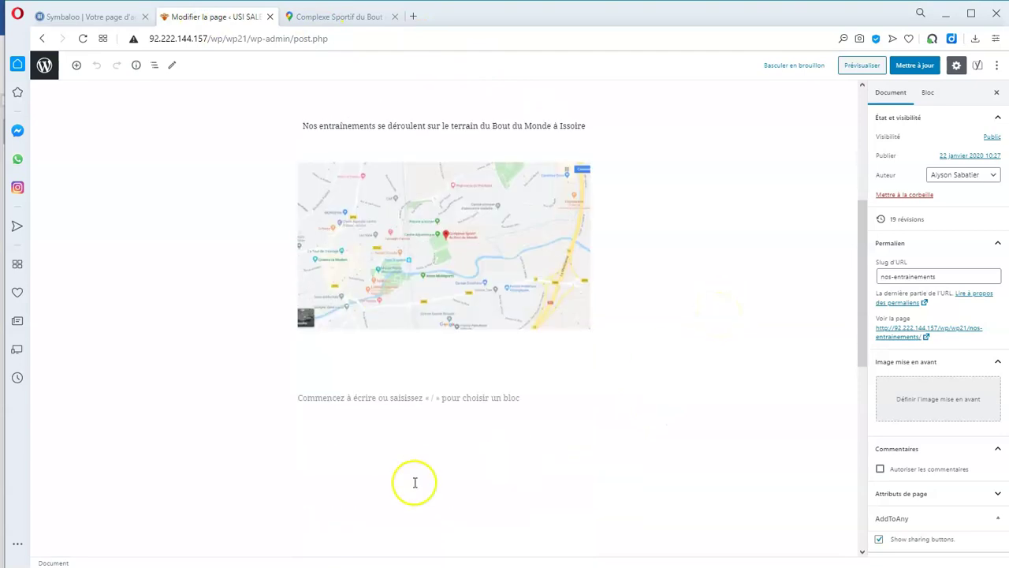
pyautogui.click(392, 398)
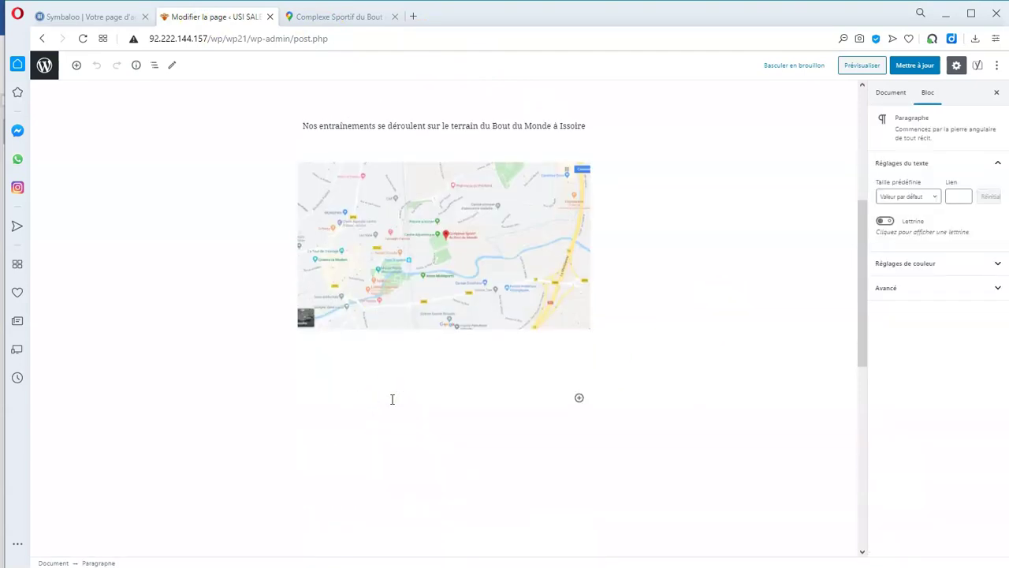
pyautogui.click(579, 397)
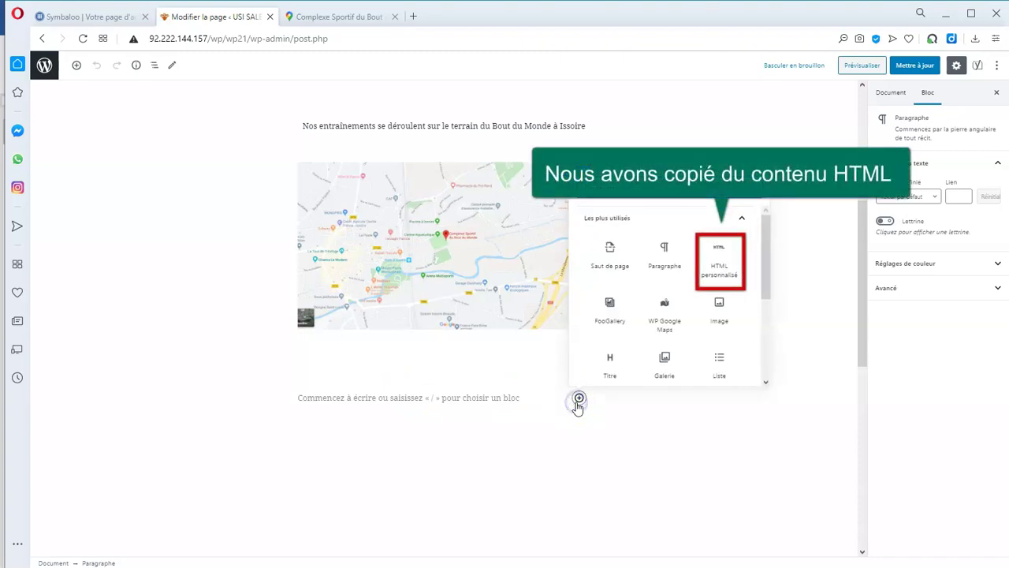
pyautogui.click(722, 271)
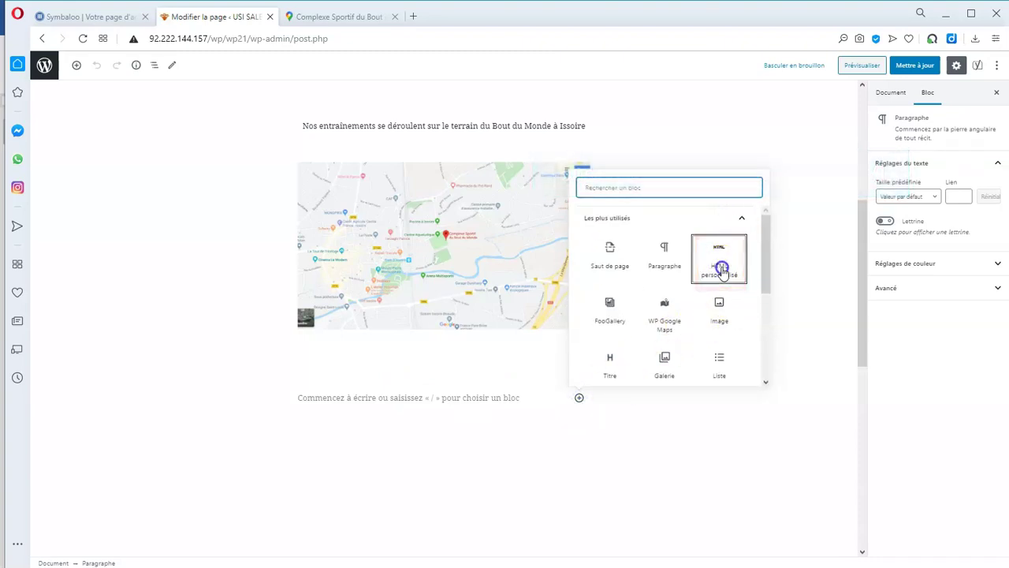
pyautogui.click(376, 403)
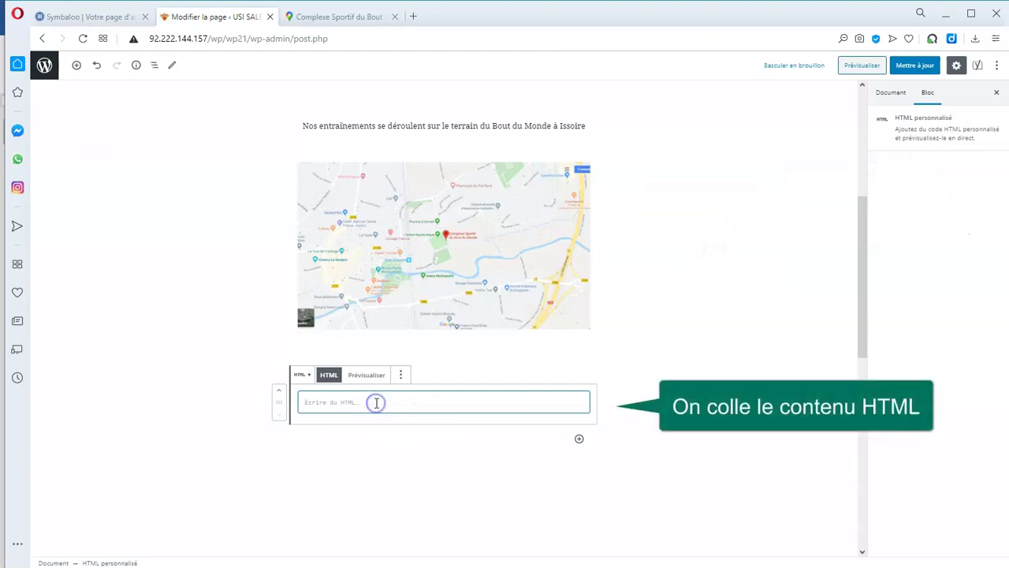
pyautogui.hotkey('ctrl', 'v')
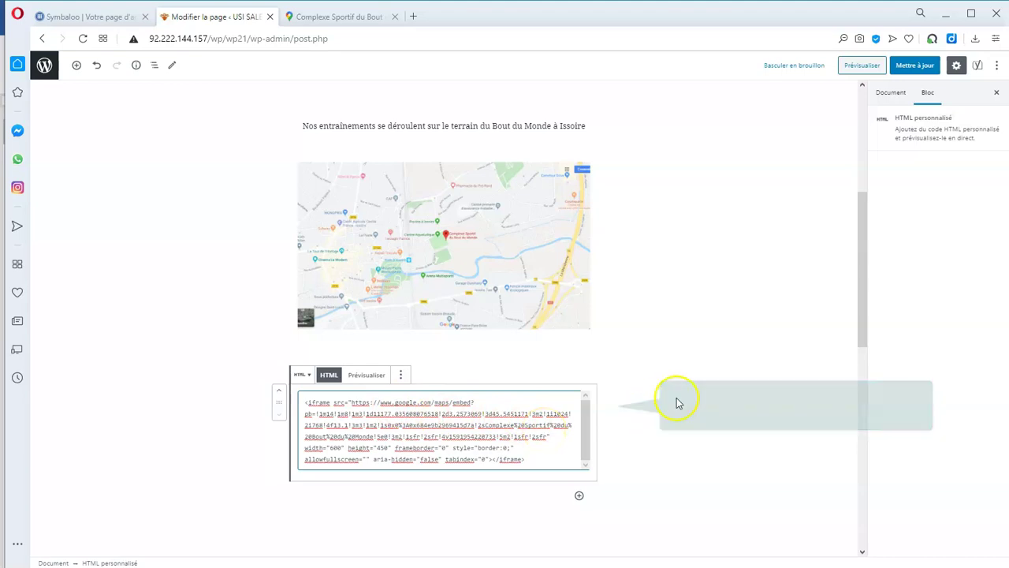
pyautogui.click(714, 392)
pyautogui.scroll(-2, 723, 394)
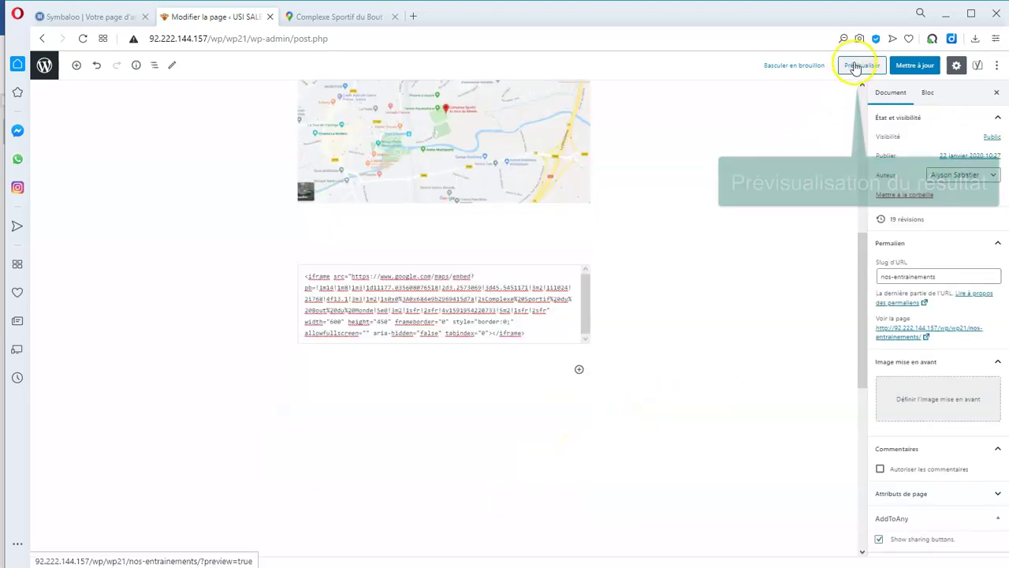
pyautogui.click(861, 65)
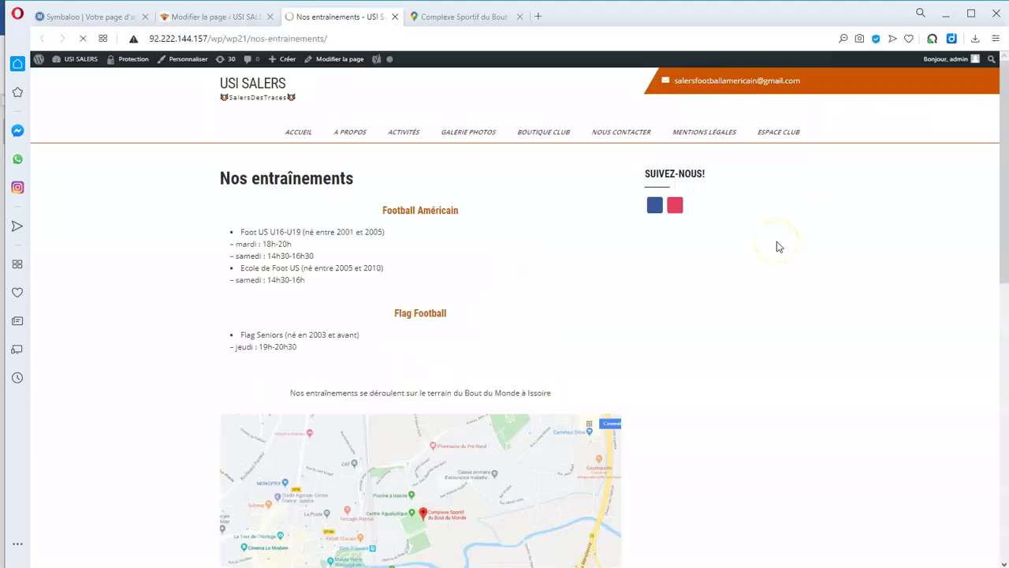
# In the page preview, pan the embedded sports-complex map and open it in full Google Maps.
pyautogui.scroll(-5, 796, 306)
pyautogui.scroll(1, 795, 300)
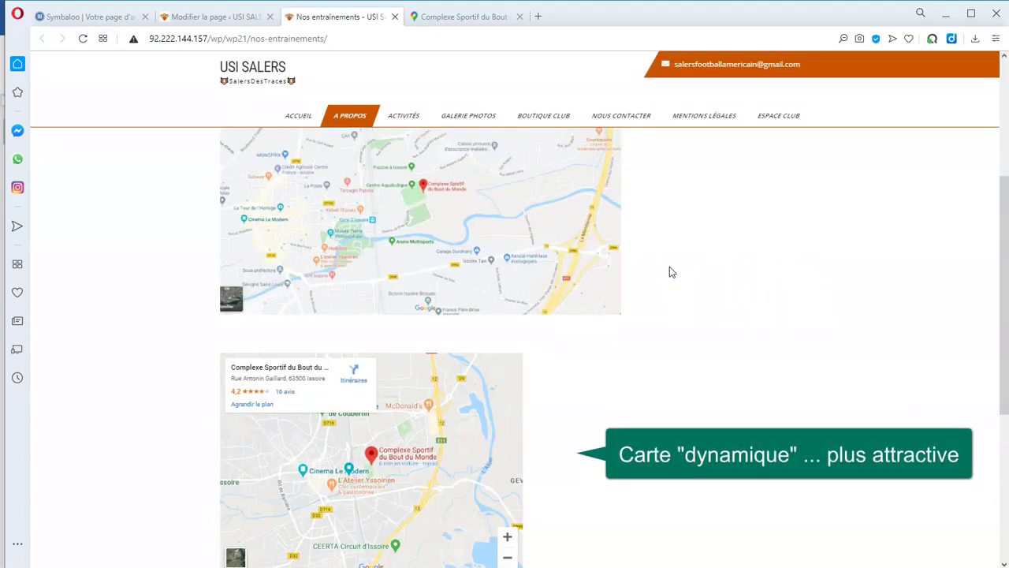
pyautogui.scroll(-2, 631, 315)
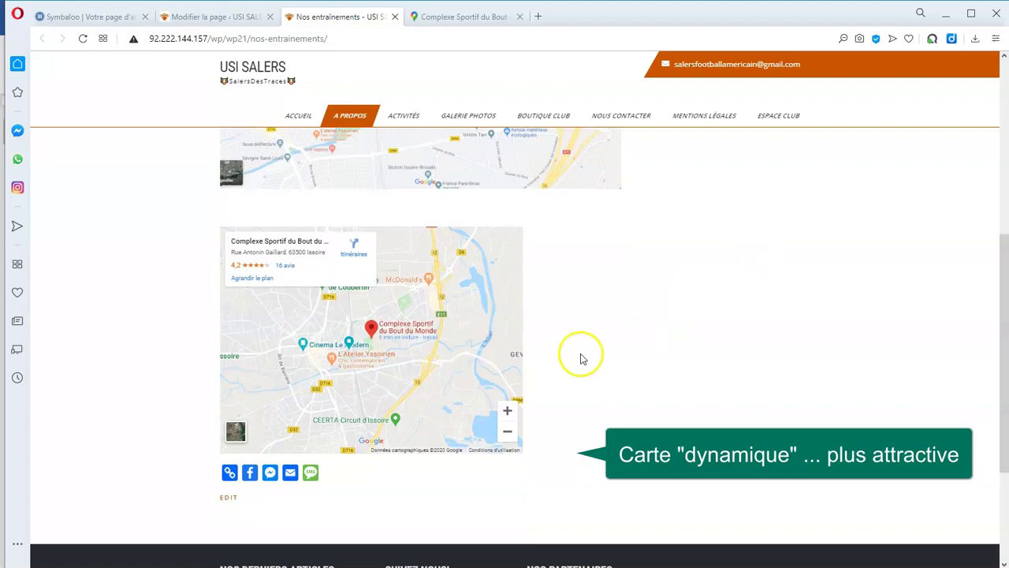
pyautogui.moveTo(367, 372); pyautogui.dragTo(345, 372)
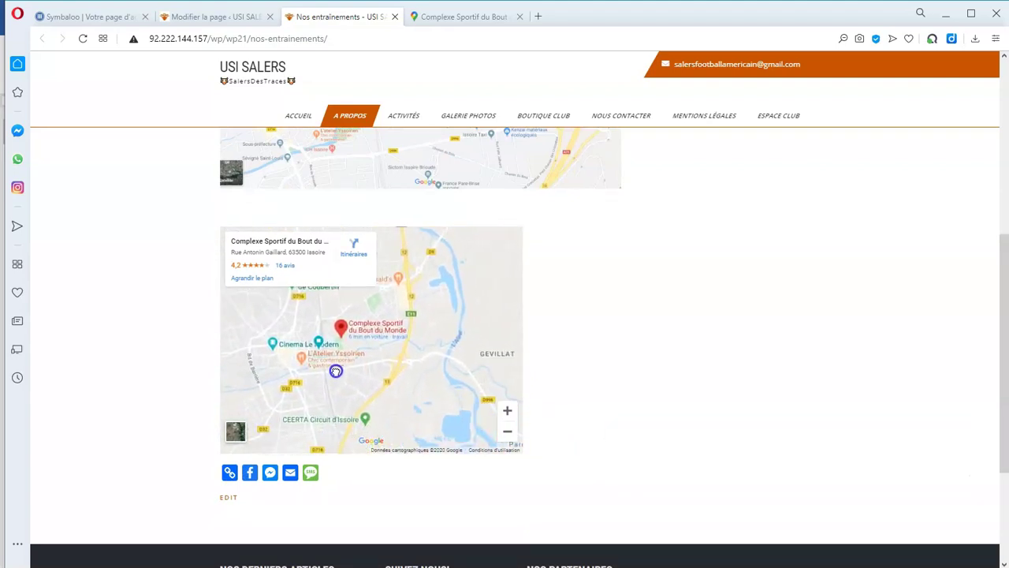
pyautogui.click(241, 283)
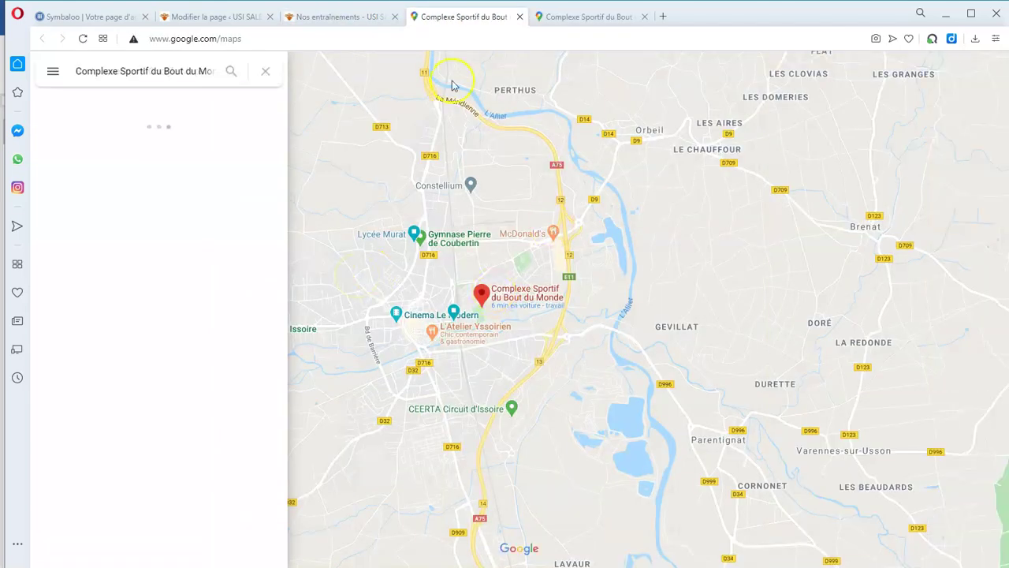
pyautogui.click(352, 18)
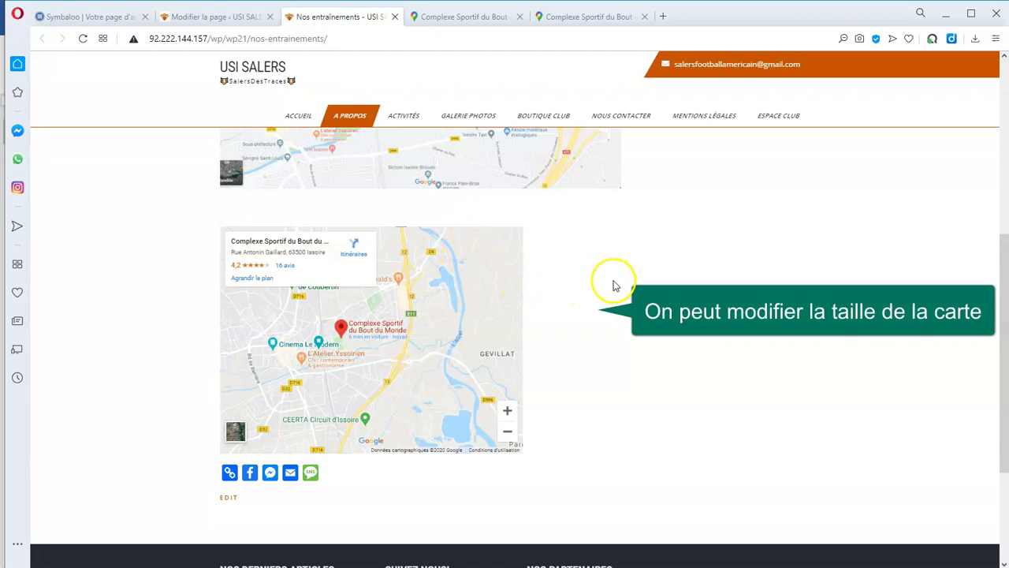
pyautogui.click(238, 14)
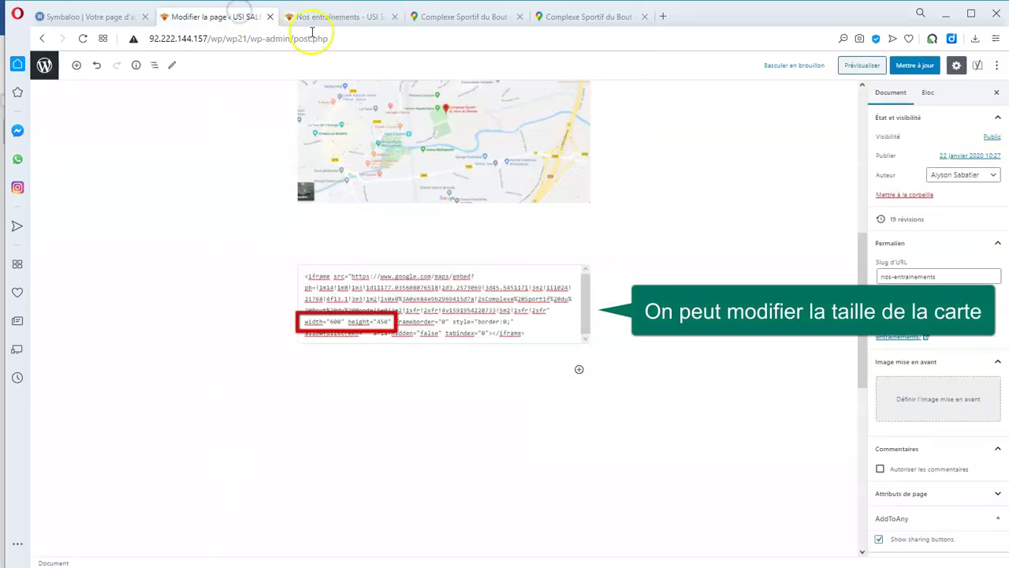
# Change the map iframe width from 600 to 800 in the HTML block, update the page and preview it.
pyautogui.click(582, 306)
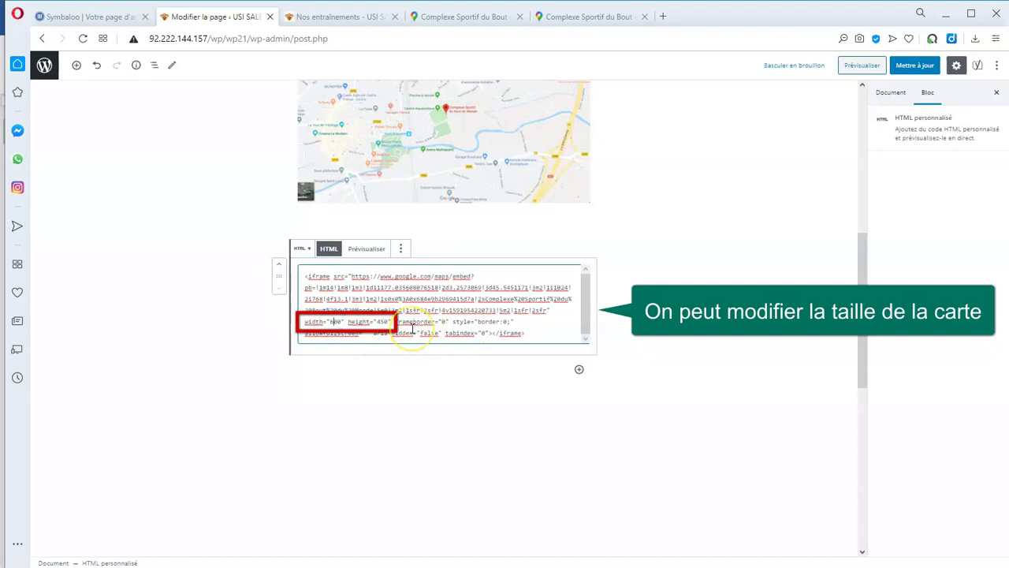
pyautogui.press('BackSpace')
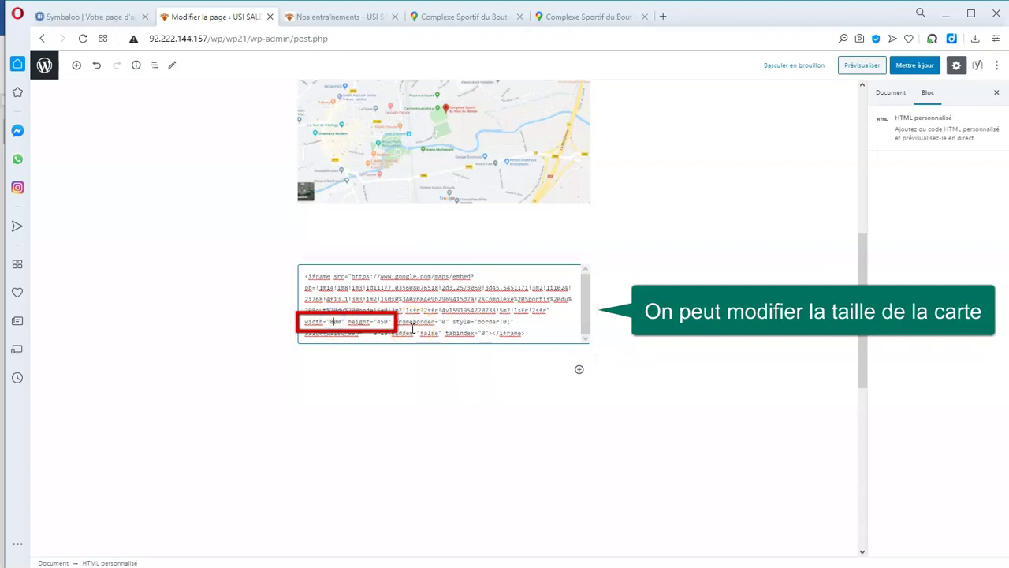
pyautogui.click(897, 70)
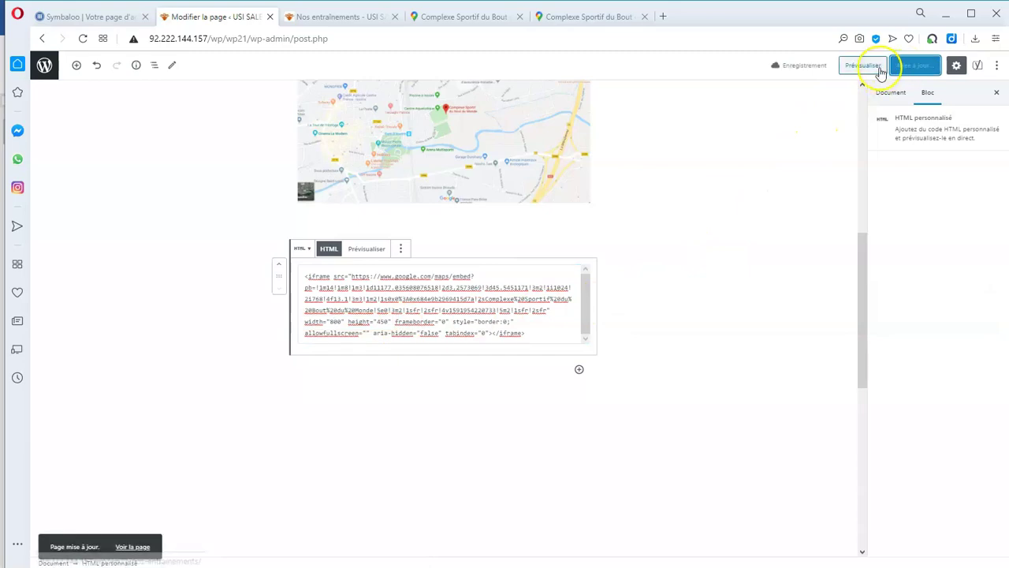
pyautogui.click(877, 67)
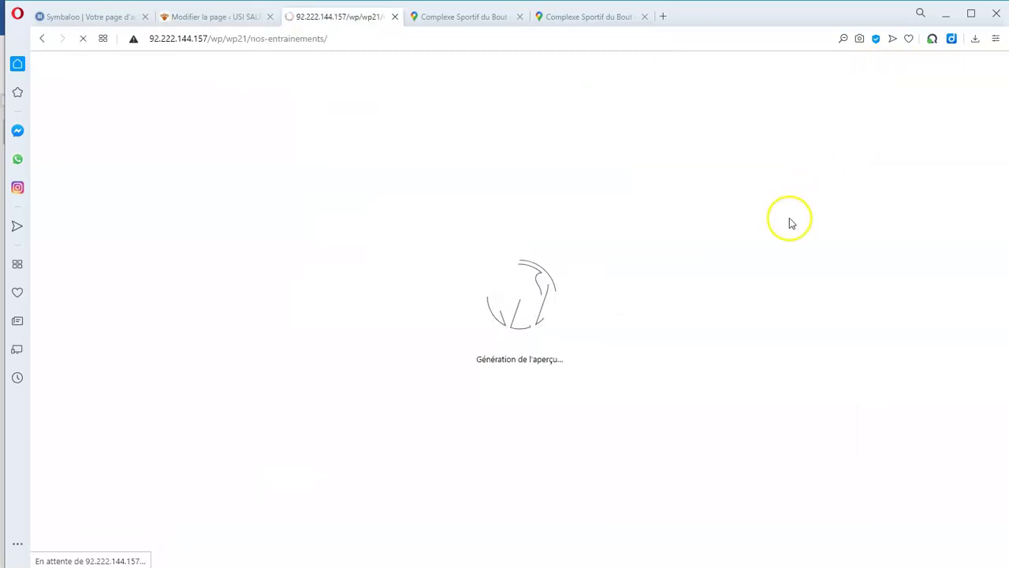
# Scroll down to the 800 px Complexe Sportif map in the preview and pan it.
pyautogui.scroll(-3, 773, 299)
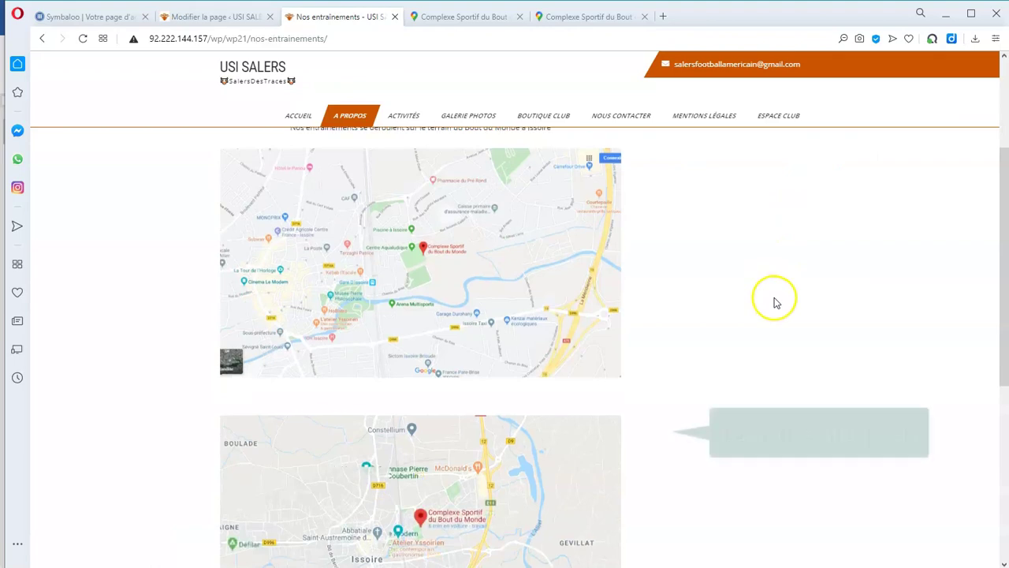
pyautogui.scroll(-2, 774, 302)
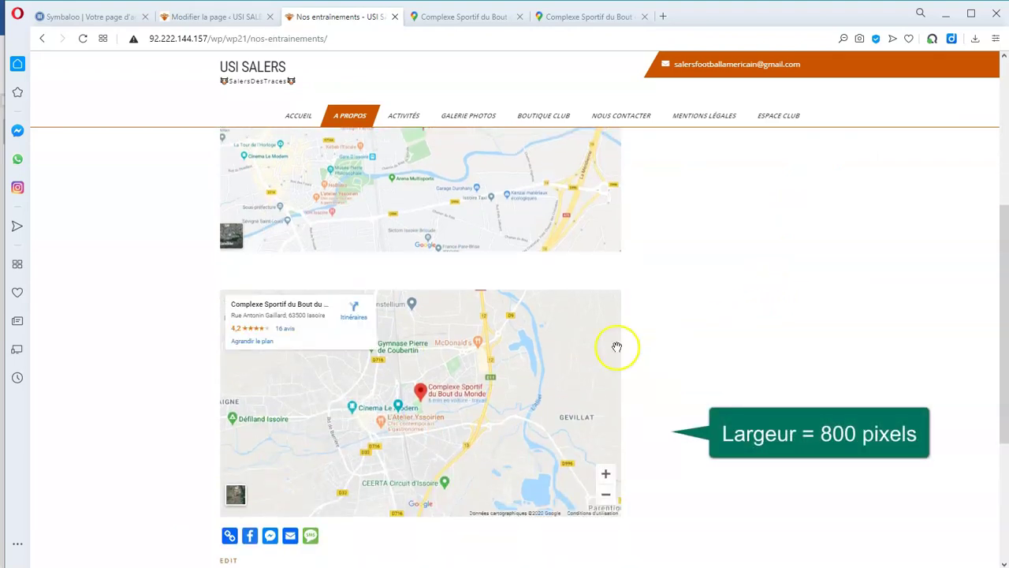
pyautogui.moveTo(433, 410)
pyautogui.mouseDown()
pyautogui.moveTo(541, 405)
pyautogui.moveTo(470, 469)
pyautogui.moveTo(400, 485)
pyautogui.moveTo(439, 325)
pyautogui.moveTo(433, 394)
pyautogui.mouseUp()
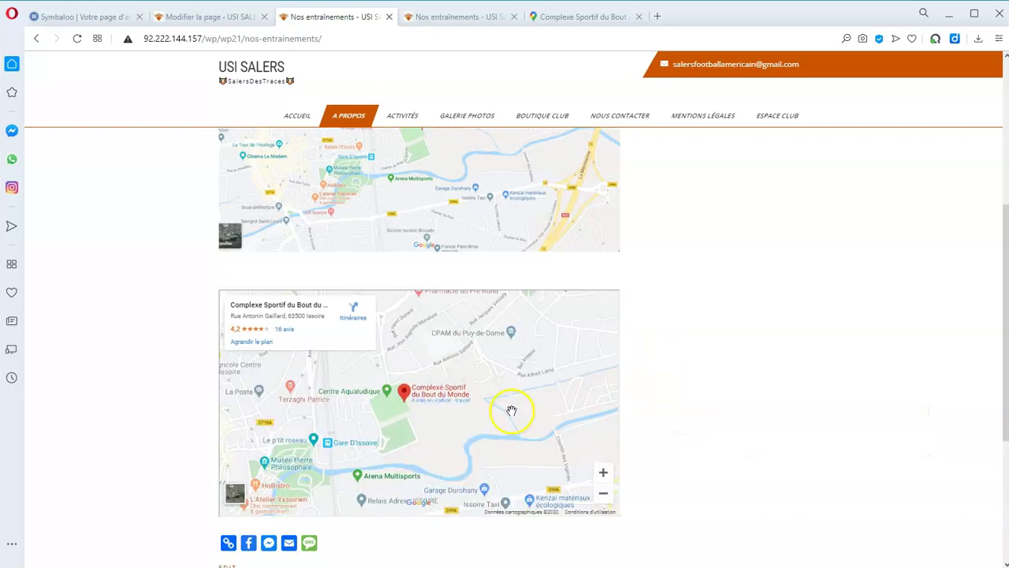